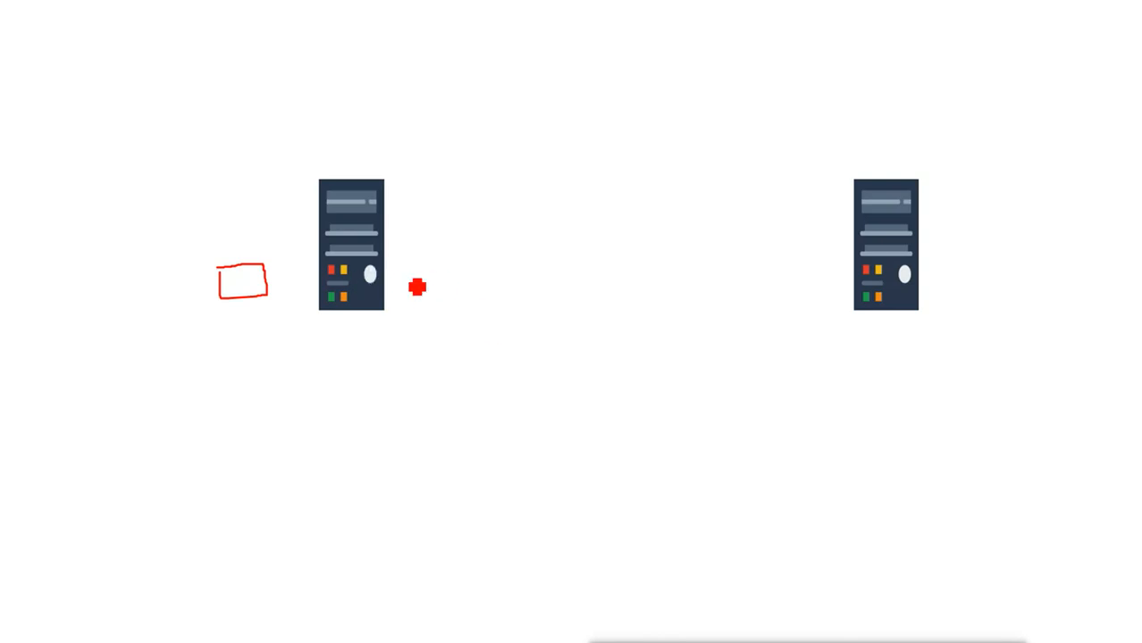
Draw an arrow from the left server to the right server, connect the small box to the left server, and add a dashed-in oval below it
mouse_move(417, 286)
mouse_down()
mouse_move(755, 262)
mouse_move(855, 268)
mouse_move(834, 283)
mouse_up()
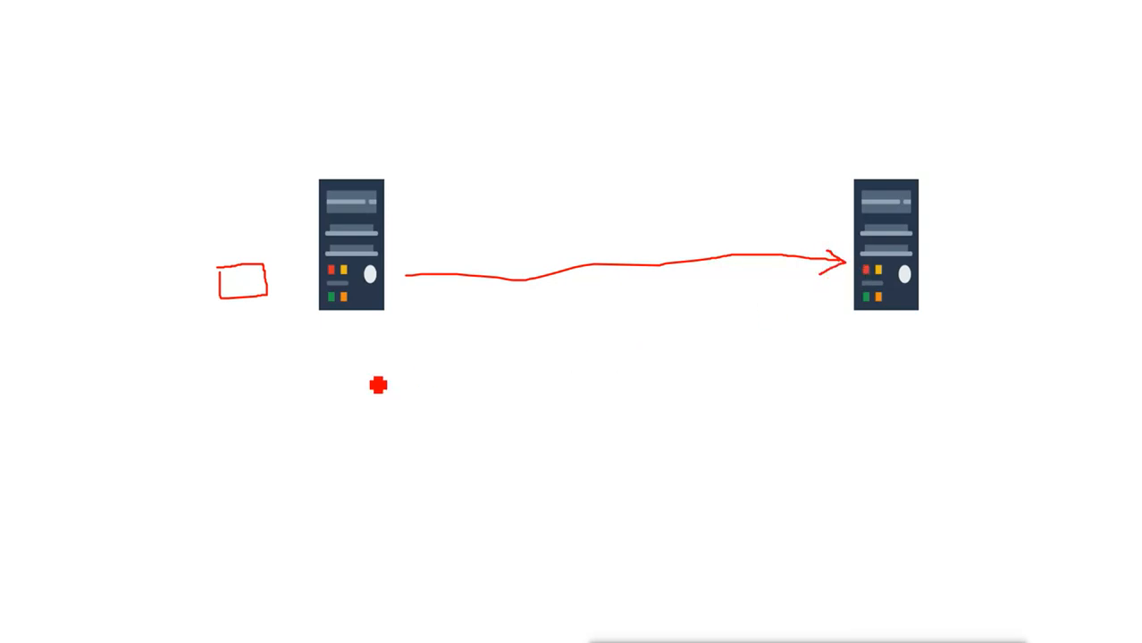
drag(219, 286, 178, 286)
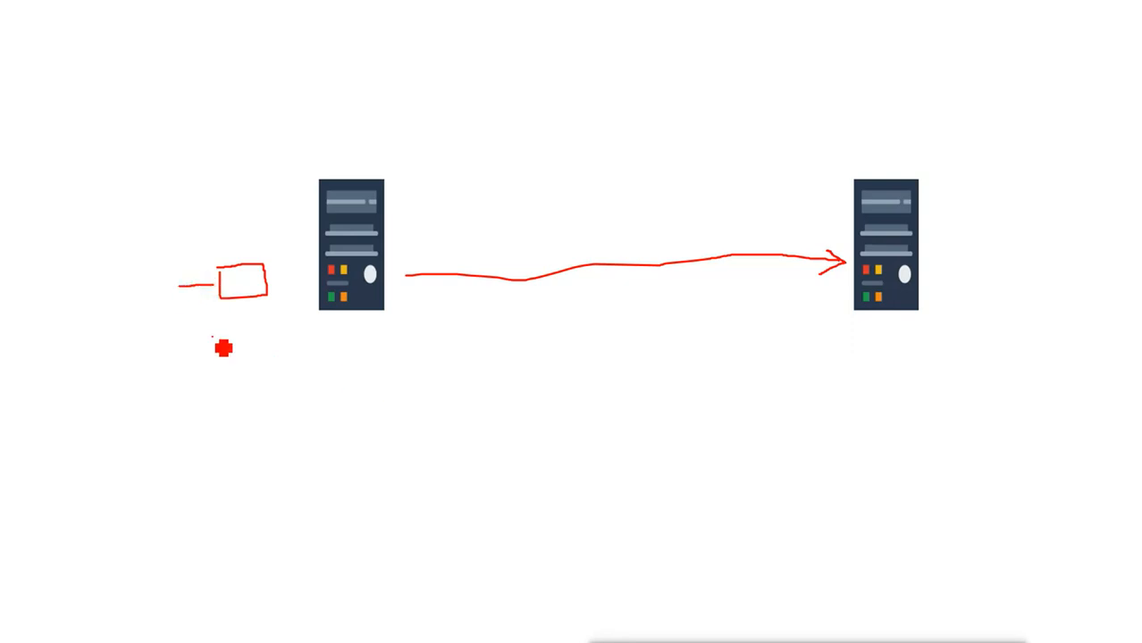
mouse_move(212, 338)
mouse_down()
mouse_move(247, 339)
mouse_move(275, 362)
mouse_move(203, 384)
mouse_move(214, 332)
mouse_up()
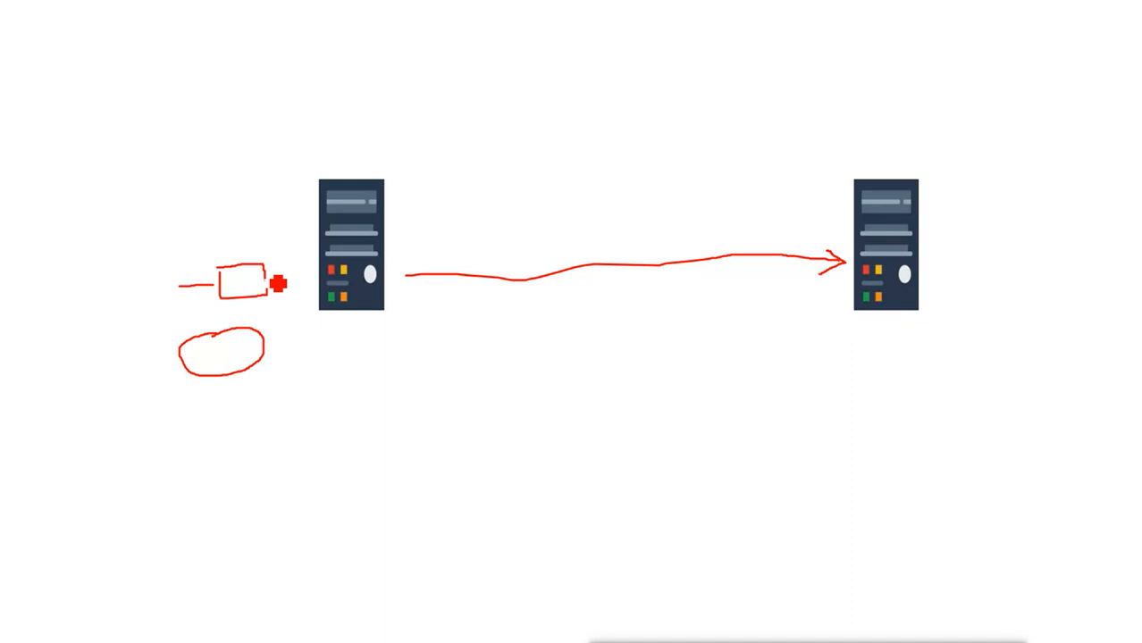
mouse_move(266, 273)
mouse_down()
mouse_move(313, 260)
mouse_move(305, 271)
mouse_up()
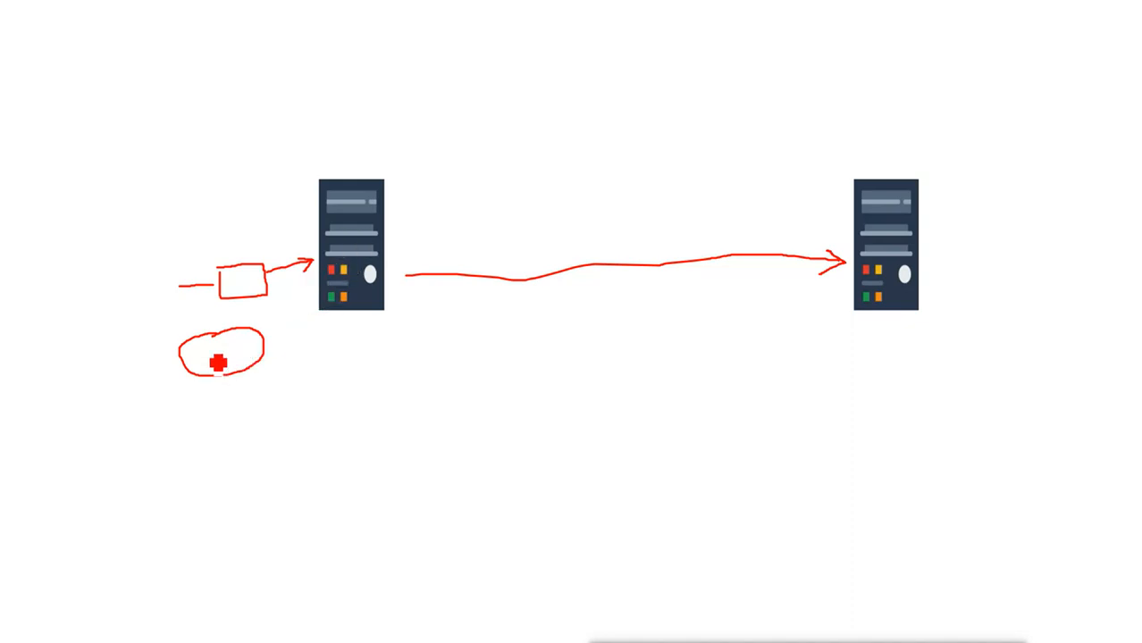
drag(214, 361, 248, 361)
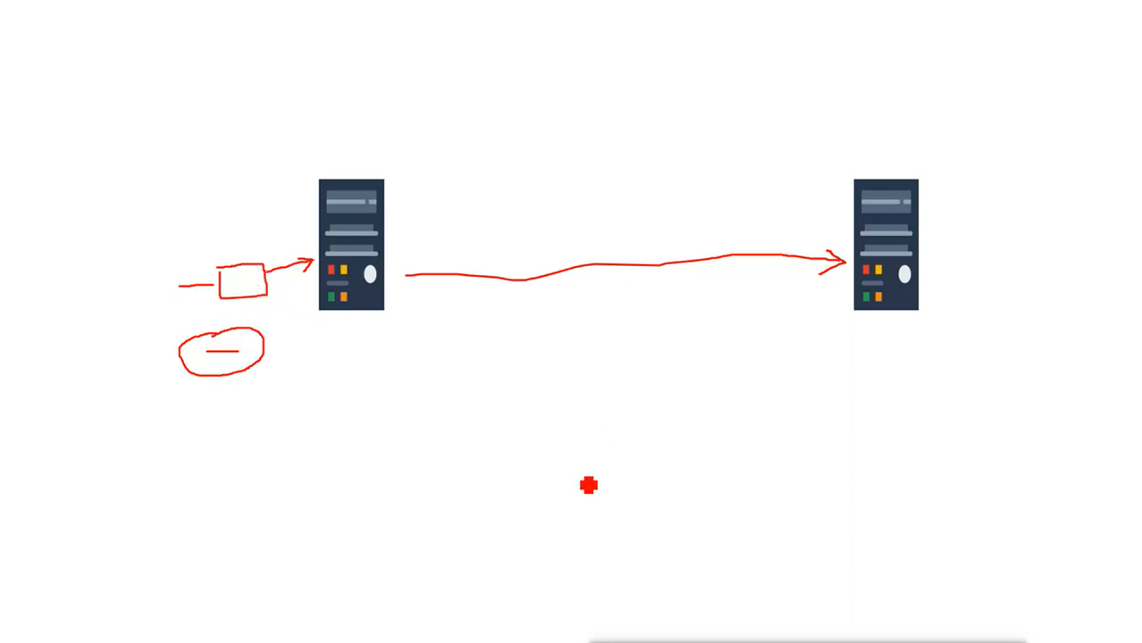
Draw an oval containing a dash below and between the servers, connect it to both, and add a curved arrow from the left server to the right
mouse_move(577, 475)
mouse_down()
mouse_move(678, 505)
mouse_move(597, 538)
mouse_move(570, 498)
mouse_move(594, 483)
mouse_up()
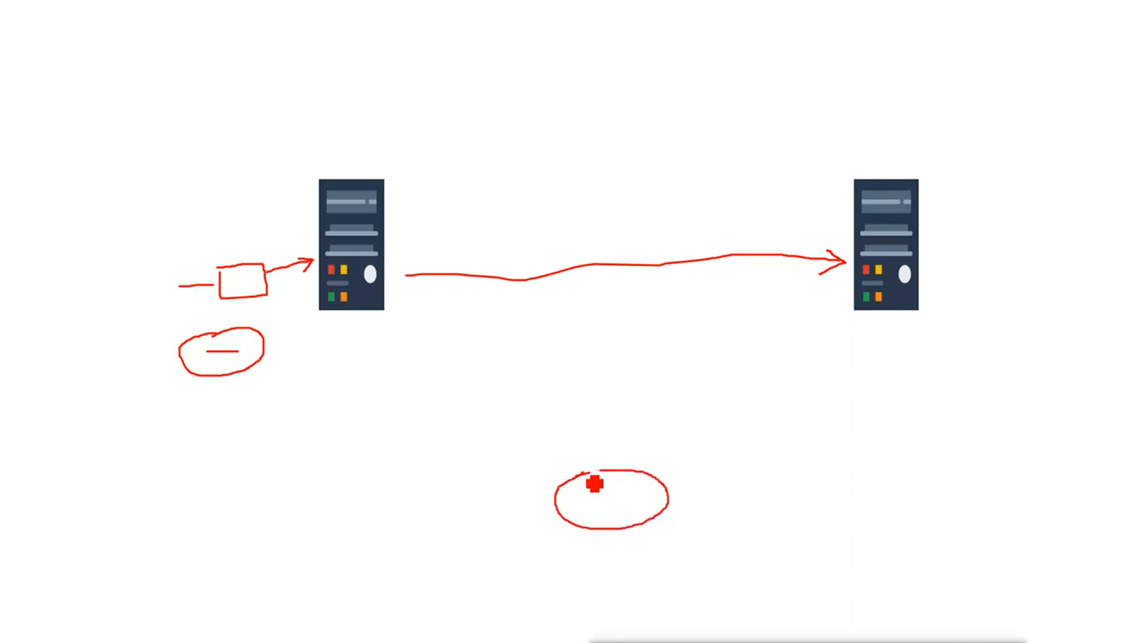
mouse_move(562, 479)
mouse_down()
mouse_move(459, 362)
mouse_move(401, 325)
mouse_up()
drag(673, 479, 861, 318)
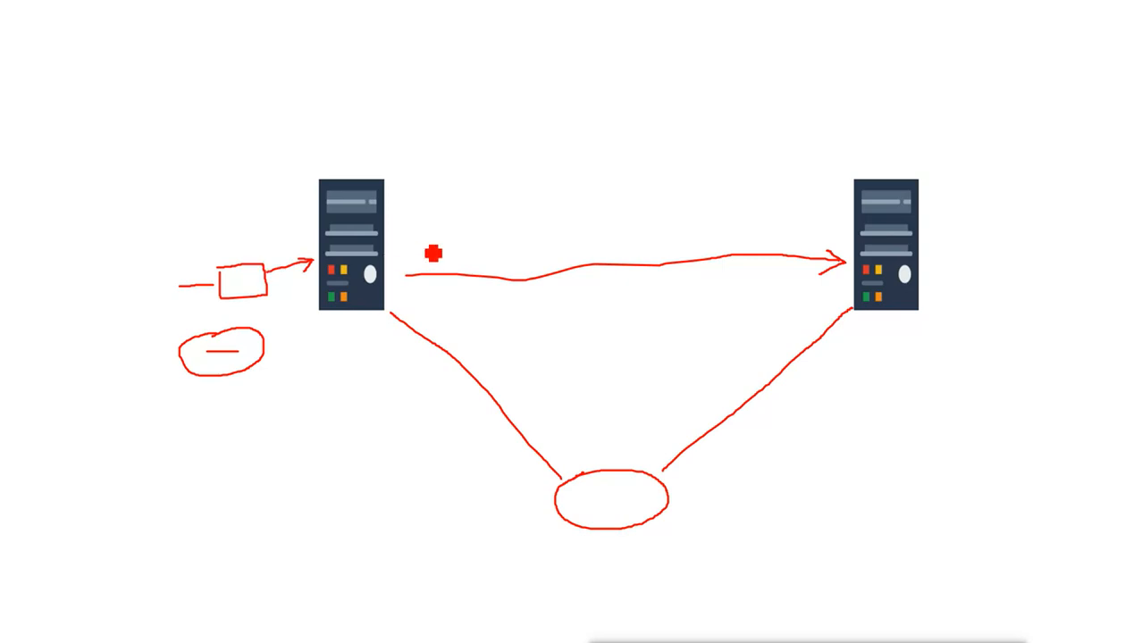
mouse_move(404, 257)
mouse_down()
mouse_move(461, 214)
mouse_move(609, 176)
mouse_move(859, 233)
mouse_move(857, 223)
mouse_move(830, 236)
mouse_up()
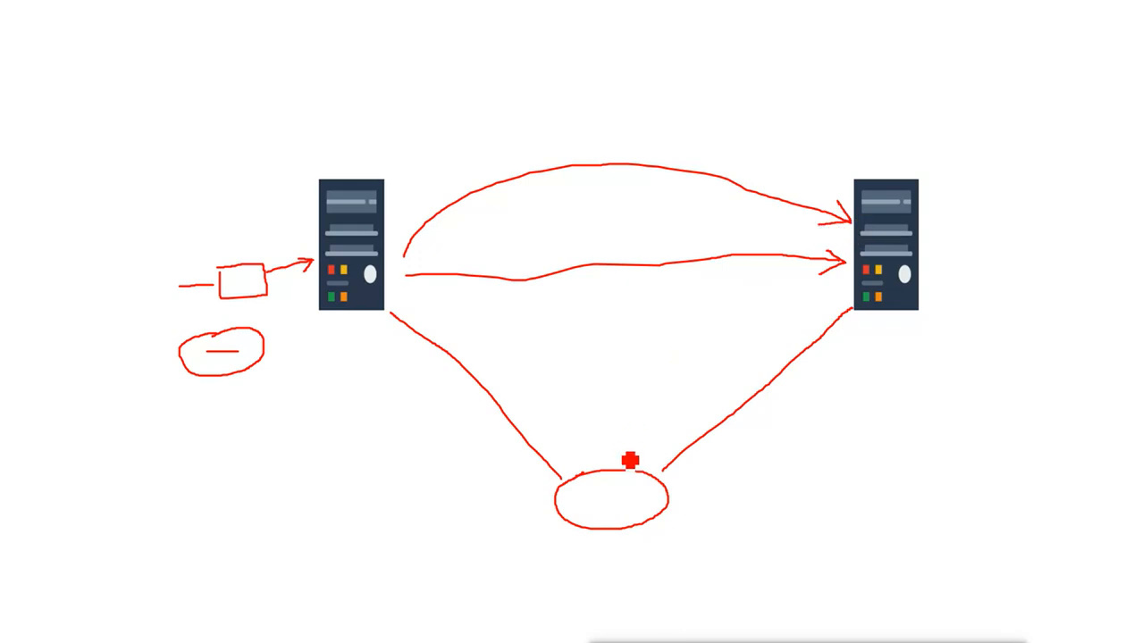
drag(589, 494, 625, 508)
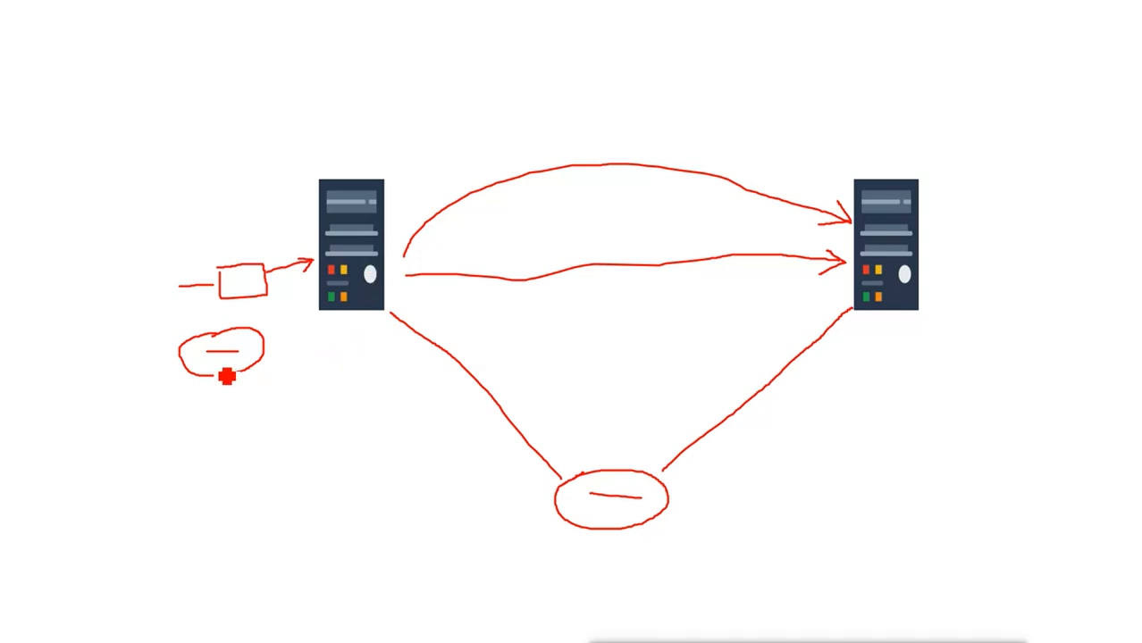
Add a second dash to the left oval, circle it together with the box, and draw a high arc from that group to the right server
drag(212, 360, 231, 360)
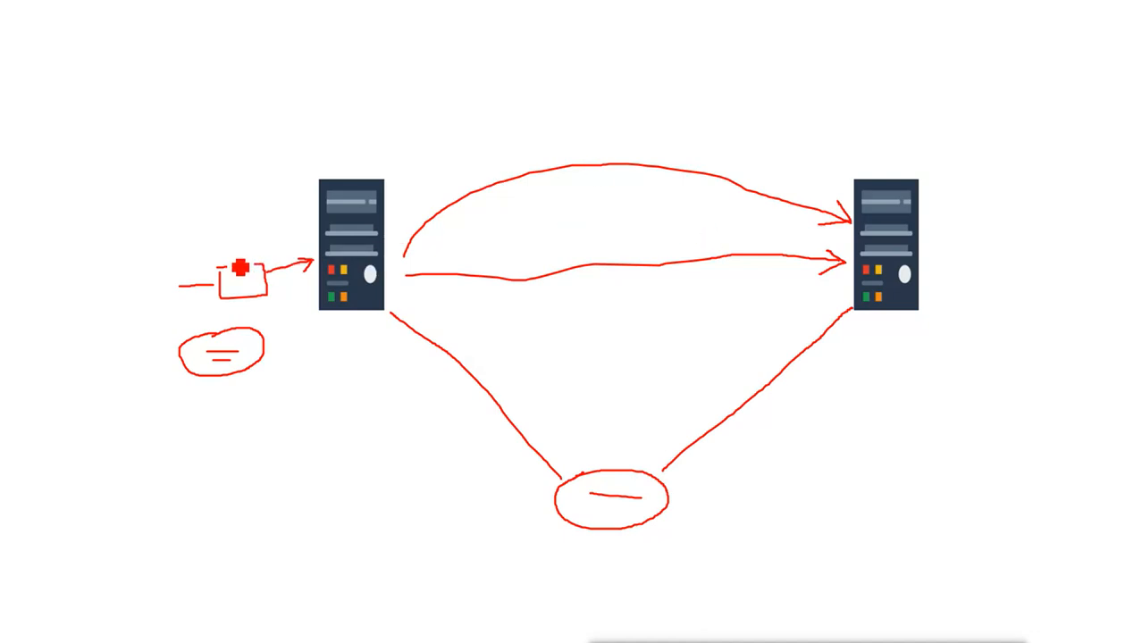
mouse_move(234, 261)
mouse_down()
mouse_move(302, 255)
mouse_move(317, 338)
mouse_move(168, 421)
mouse_move(198, 295)
mouse_up()
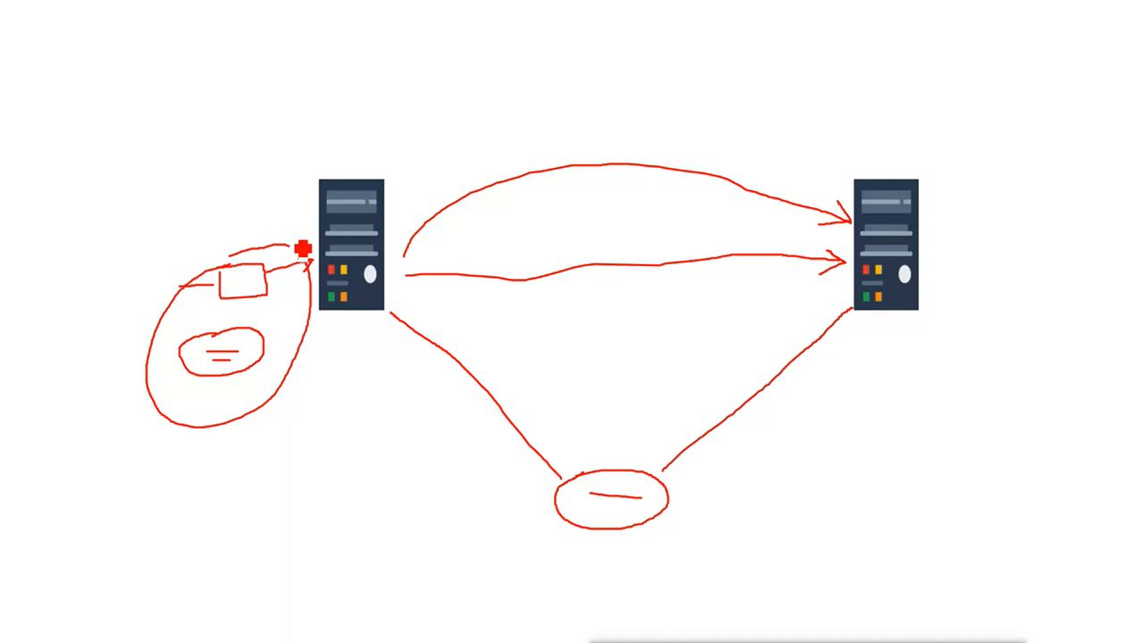
mouse_move(291, 239)
mouse_down()
mouse_move(512, 131)
mouse_move(719, 153)
mouse_move(851, 220)
mouse_up()
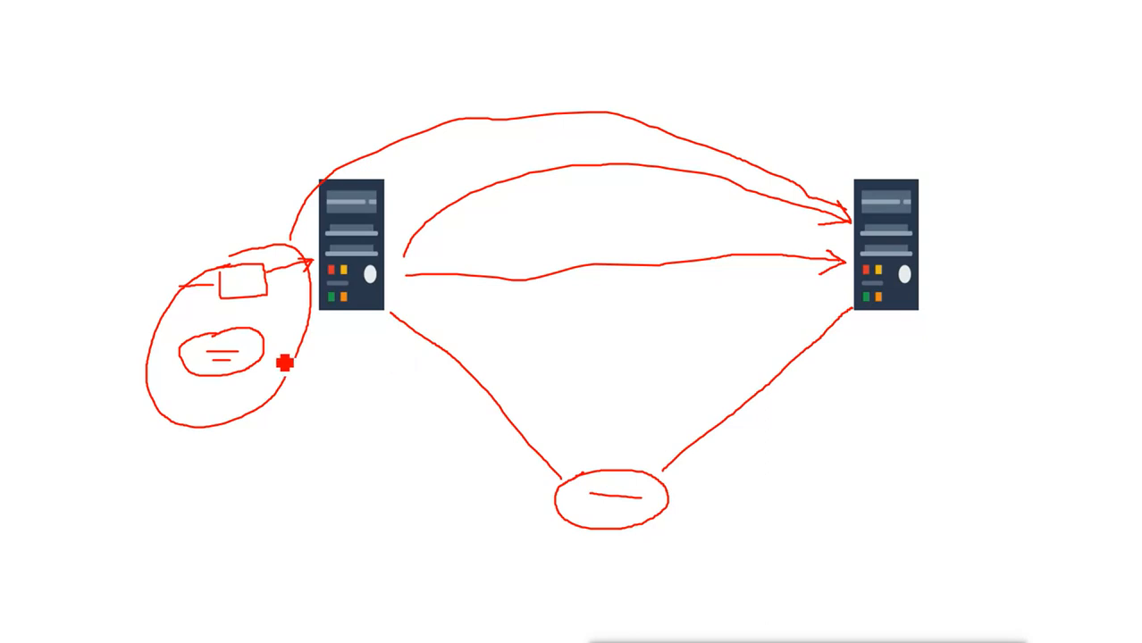
mouse_move(273, 349)
mouse_down()
mouse_move(214, 334)
mouse_move(191, 373)
mouse_move(215, 383)
mouse_move(278, 356)
mouse_move(219, 326)
mouse_move(200, 374)
mouse_move(265, 382)
mouse_move(254, 319)
mouse_move(192, 360)
mouse_move(241, 384)
mouse_up()
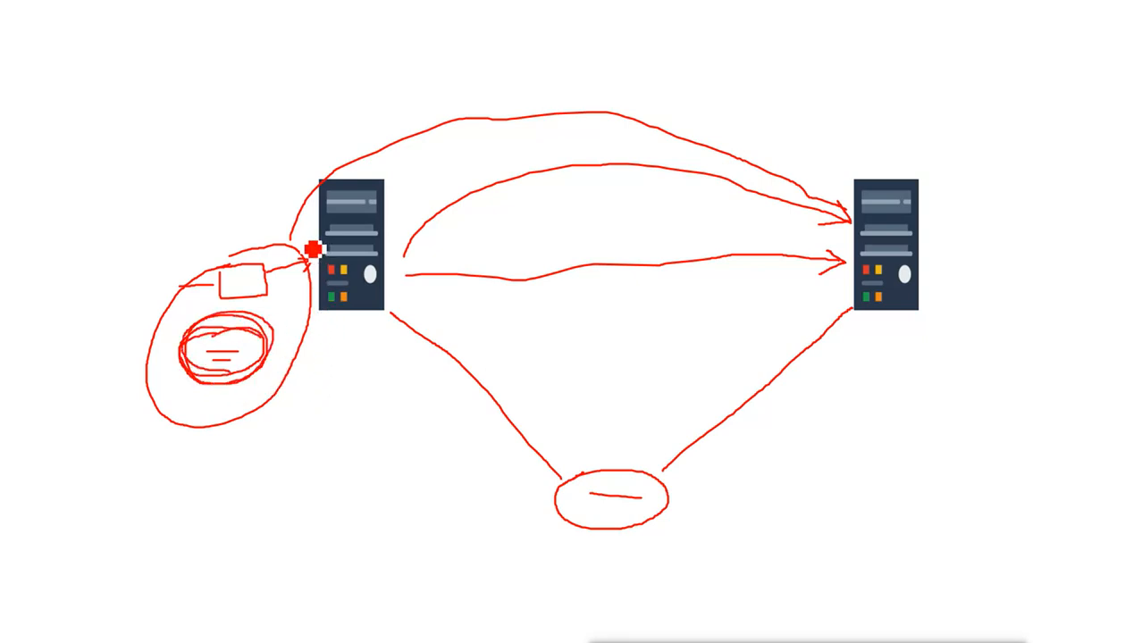
mouse_move(301, 237)
mouse_down()
mouse_move(286, 231)
mouse_move(175, 268)
mouse_move(163, 426)
mouse_move(260, 414)
mouse_move(312, 320)
mouse_move(320, 273)
mouse_move(311, 248)
mouse_up()
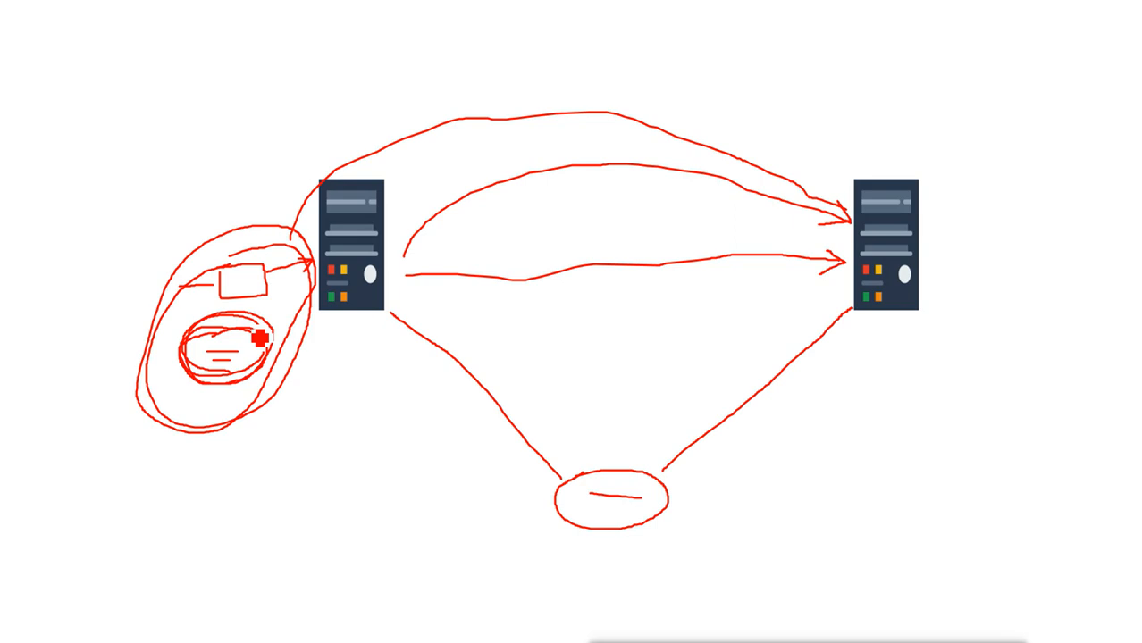
mouse_move(251, 335)
mouse_down()
mouse_move(198, 377)
mouse_move(237, 401)
mouse_move(276, 358)
mouse_move(262, 336)
mouse_move(204, 344)
mouse_move(209, 383)
mouse_move(277, 375)
mouse_up()
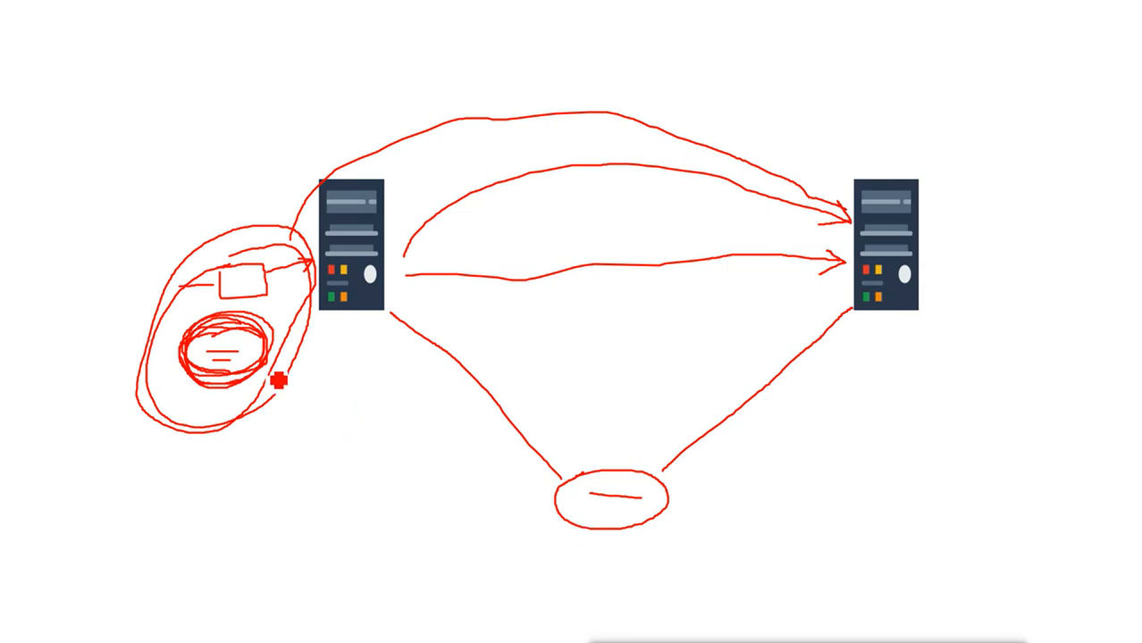
Draw an arrow from the left inner oval to the central lower oval, and add a short line beneath the left inner oval
mouse_move(270, 365)
mouse_down()
mouse_move(293, 370)
mouse_move(445, 490)
mouse_move(557, 521)
mouse_up()
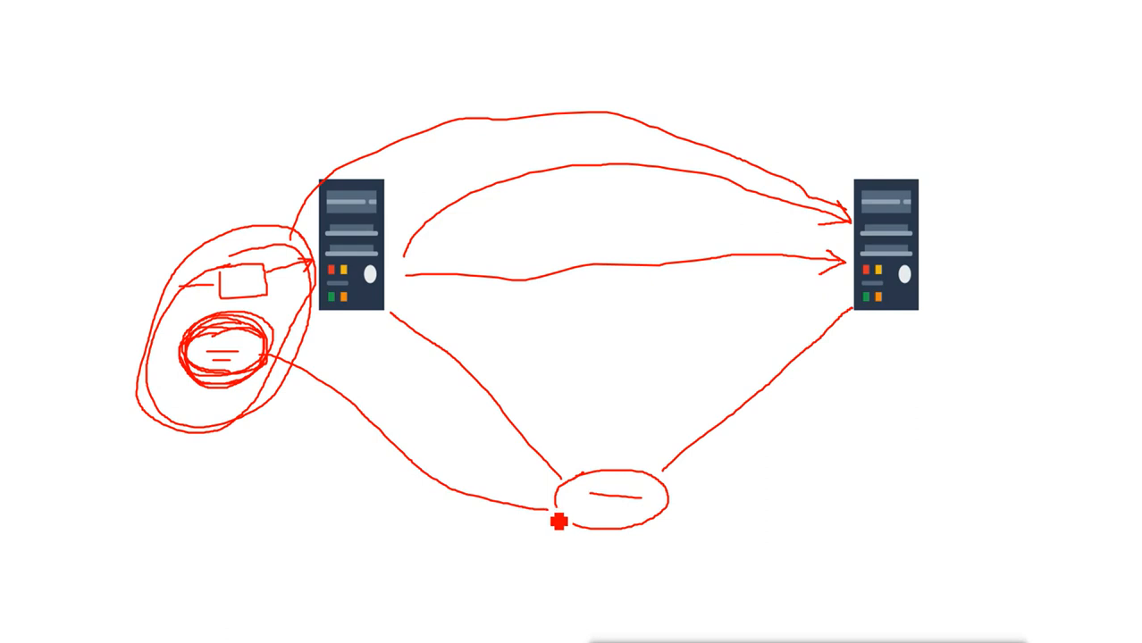
mouse_move(516, 474)
mouse_down()
mouse_move(561, 518)
mouse_move(527, 535)
mouse_up()
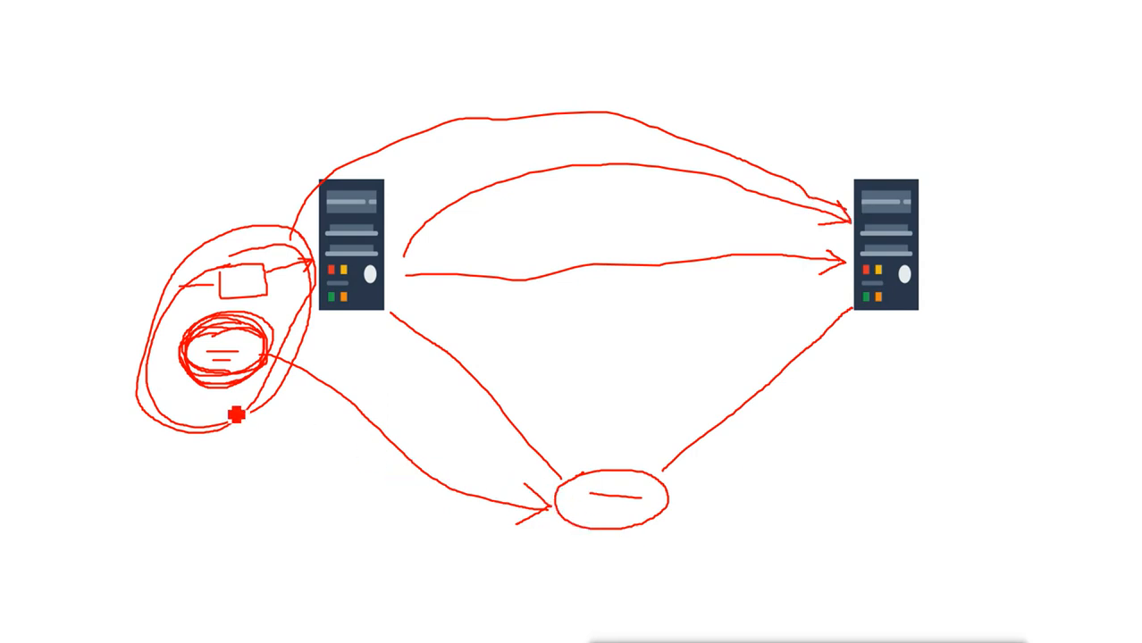
drag(206, 398, 234, 398)
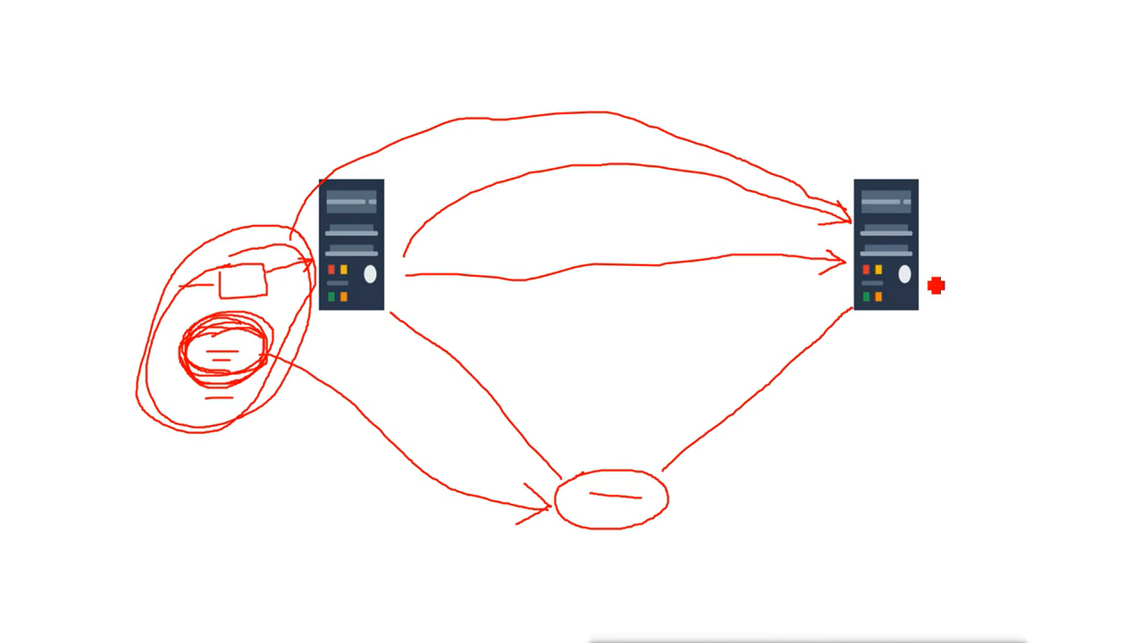
Sketch a closed shape below the right server and a circle below the left group, linked by a curve to the left inner oval
mouse_move(904, 345)
mouse_down()
mouse_move(908, 390)
mouse_move(903, 357)
mouse_up()
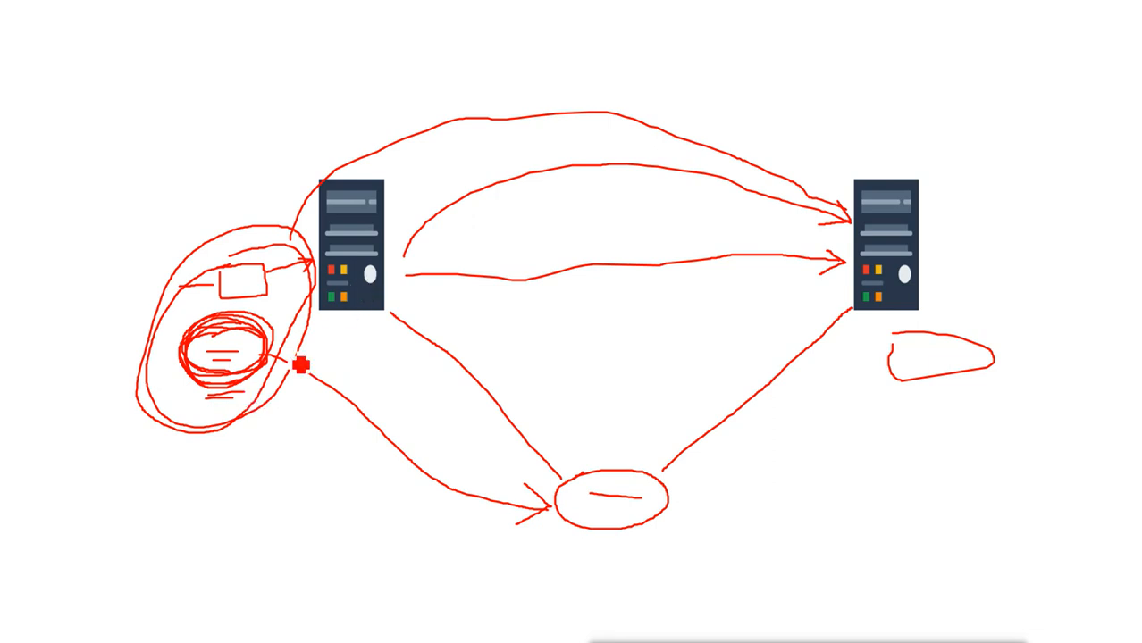
mouse_move(279, 368)
mouse_down()
mouse_move(308, 425)
mouse_move(257, 463)
mouse_up()
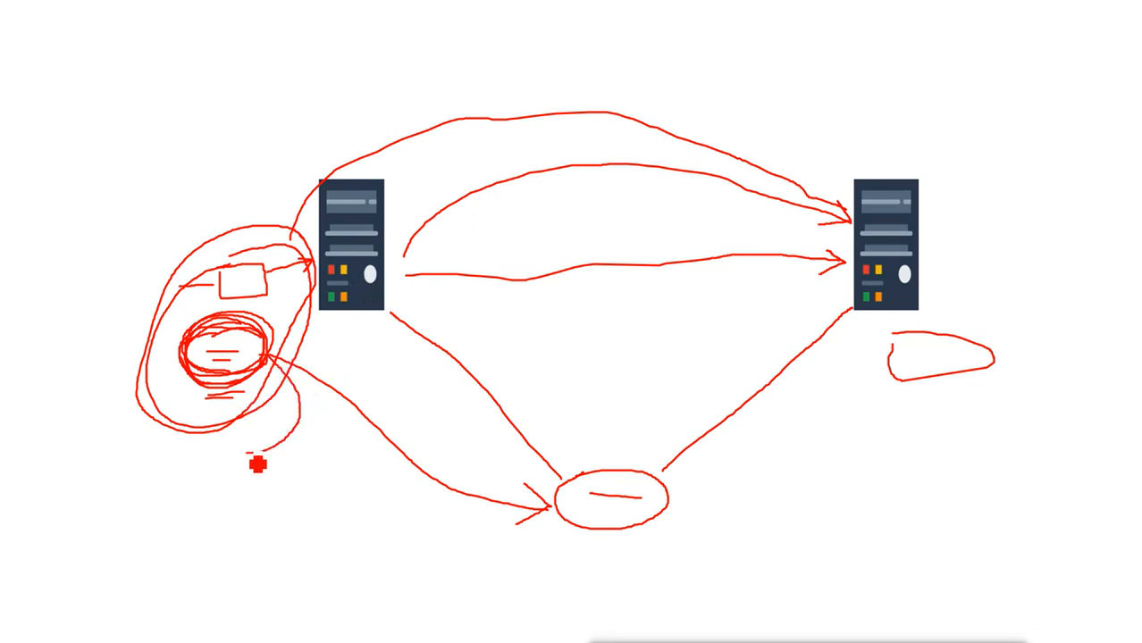
drag(257, 465, 245, 461)
mouse_move(238, 449)
mouse_down()
mouse_move(201, 508)
mouse_move(257, 454)
mouse_up()
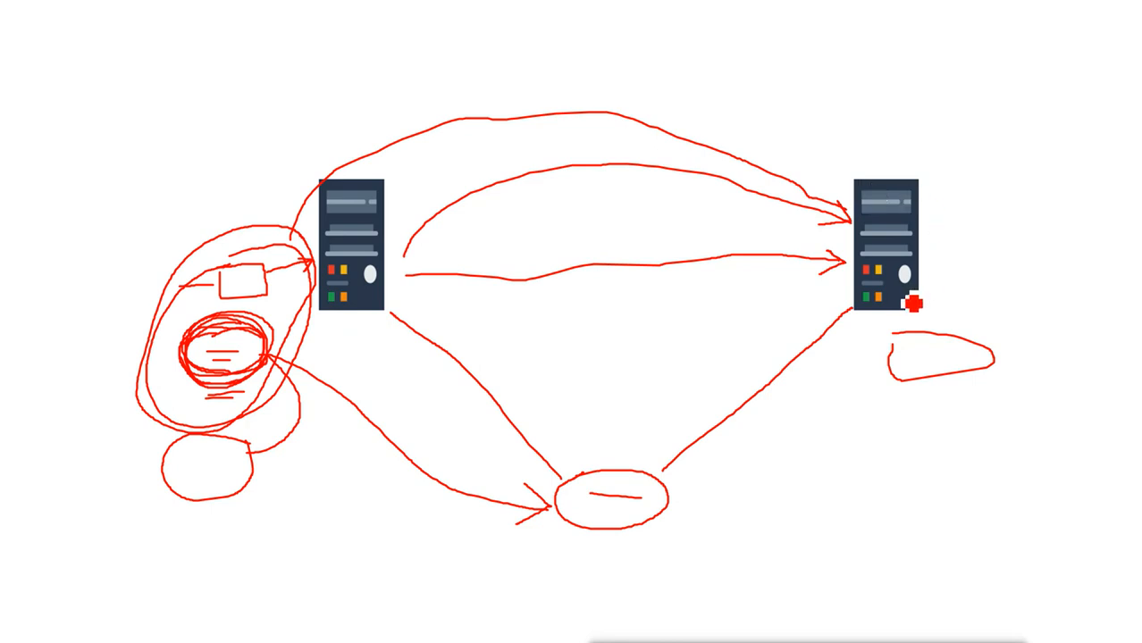
Circle the central lower oval and draw two horizontal lines, one above the other, beside the right server
mouse_move(592, 558)
mouse_down()
mouse_move(645, 563)
mouse_move(586, 450)
mouse_move(639, 586)
mouse_up()
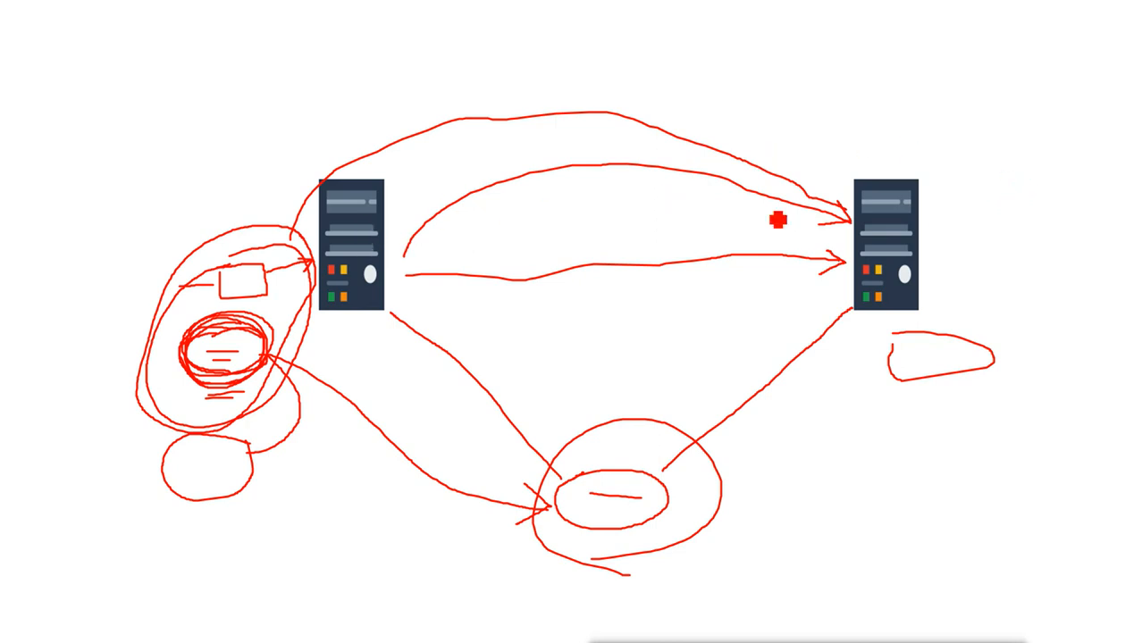
drag(1020, 196, 1085, 202)
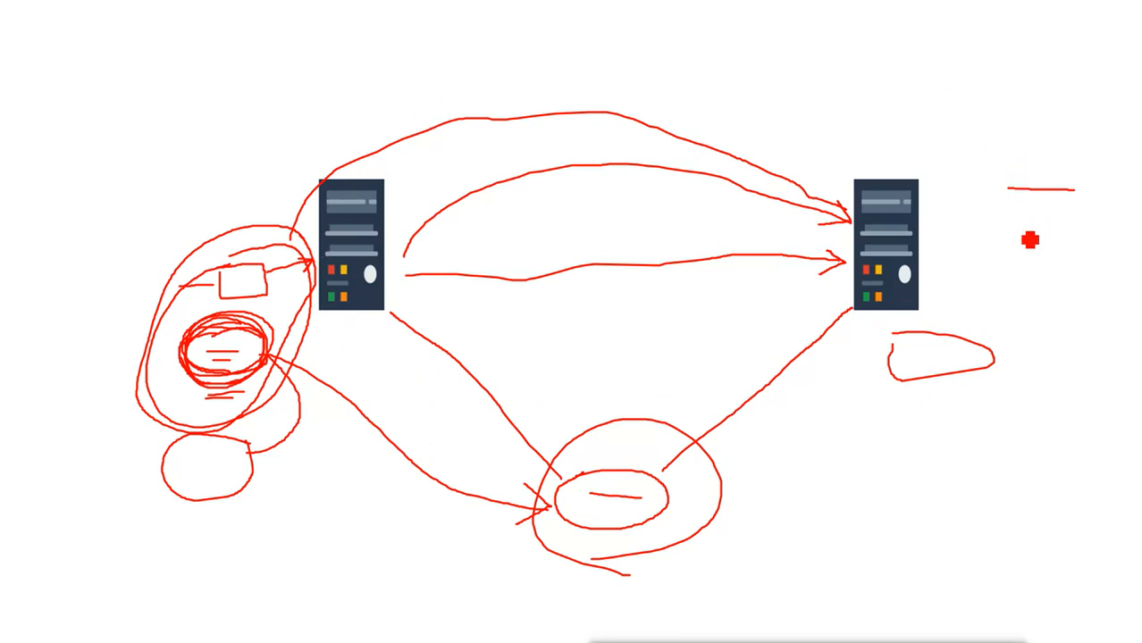
drag(1014, 232, 1072, 244)
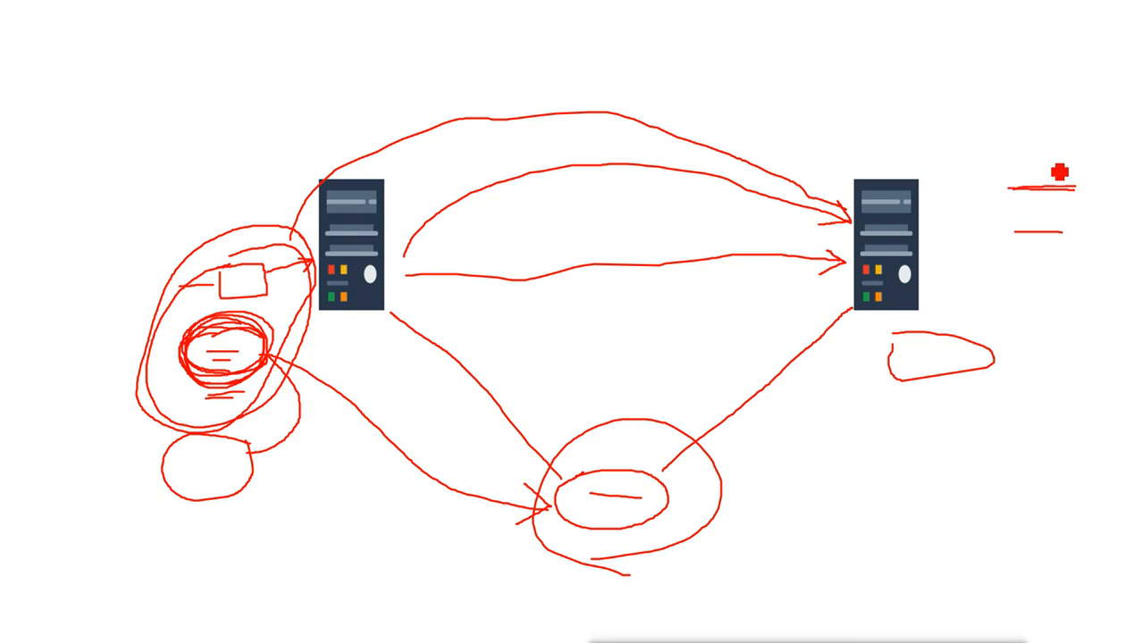
drag(1019, 245, 1092, 245)
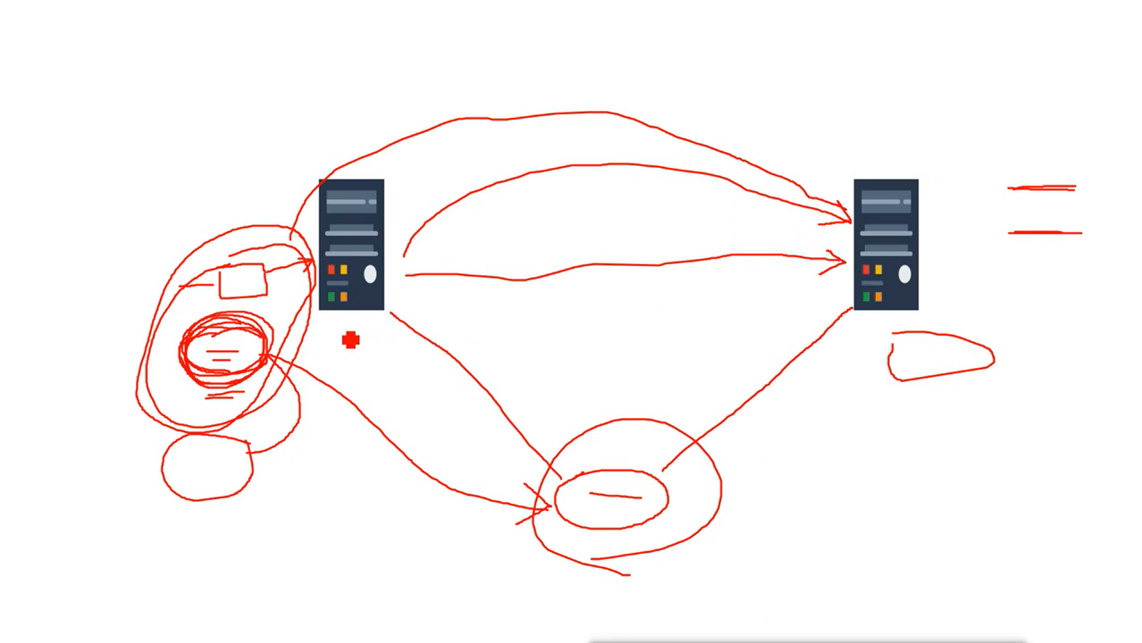
Mark small ovals directly beneath the left and right servers in the diagram
mouse_move(339, 327)
mouse_down()
mouse_move(365, 334)
mouse_move(339, 347)
mouse_move(349, 341)
mouse_up()
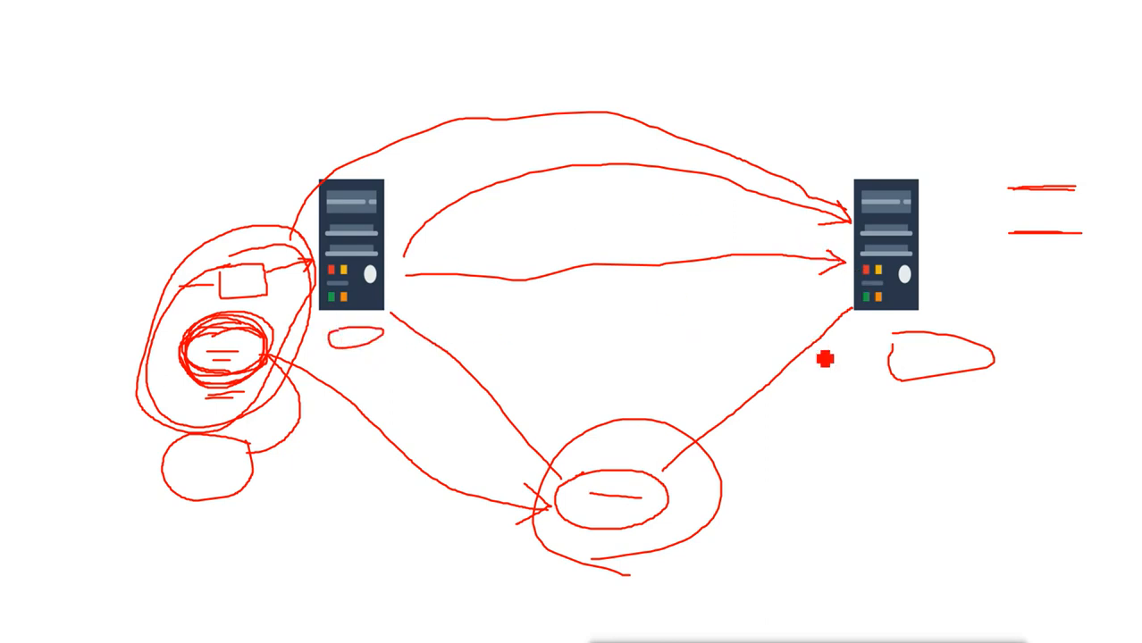
mouse_move(879, 320)
mouse_down()
mouse_move(903, 319)
mouse_move(864, 347)
mouse_move(901, 332)
mouse_move(867, 363)
mouse_move(897, 344)
mouse_up()
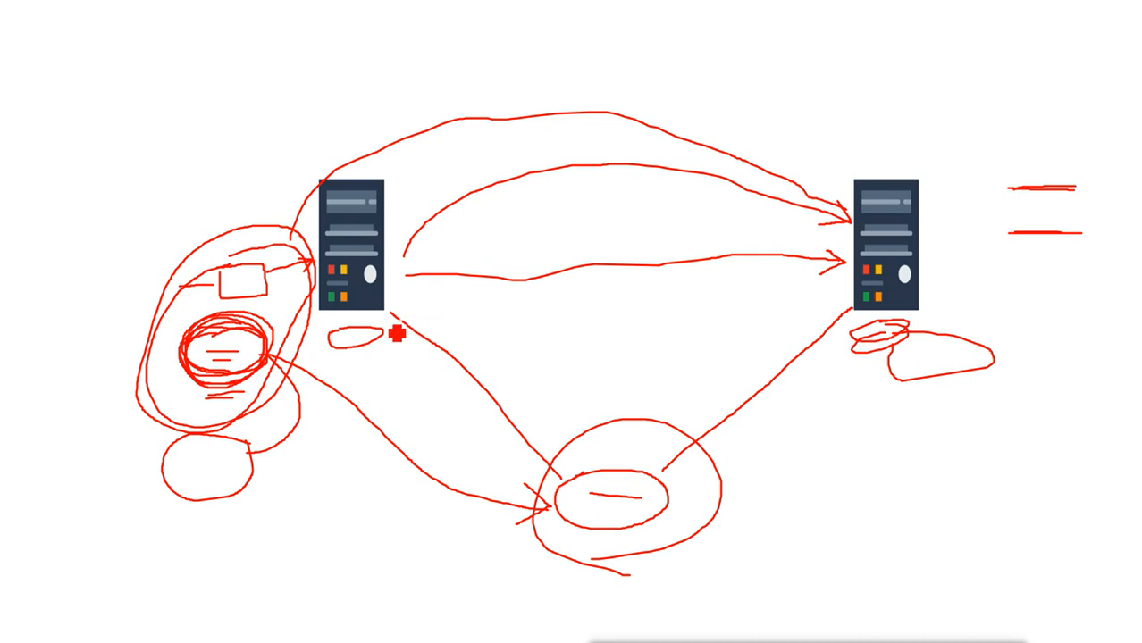
drag(361, 322, 314, 329)
drag(391, 344, 325, 328)
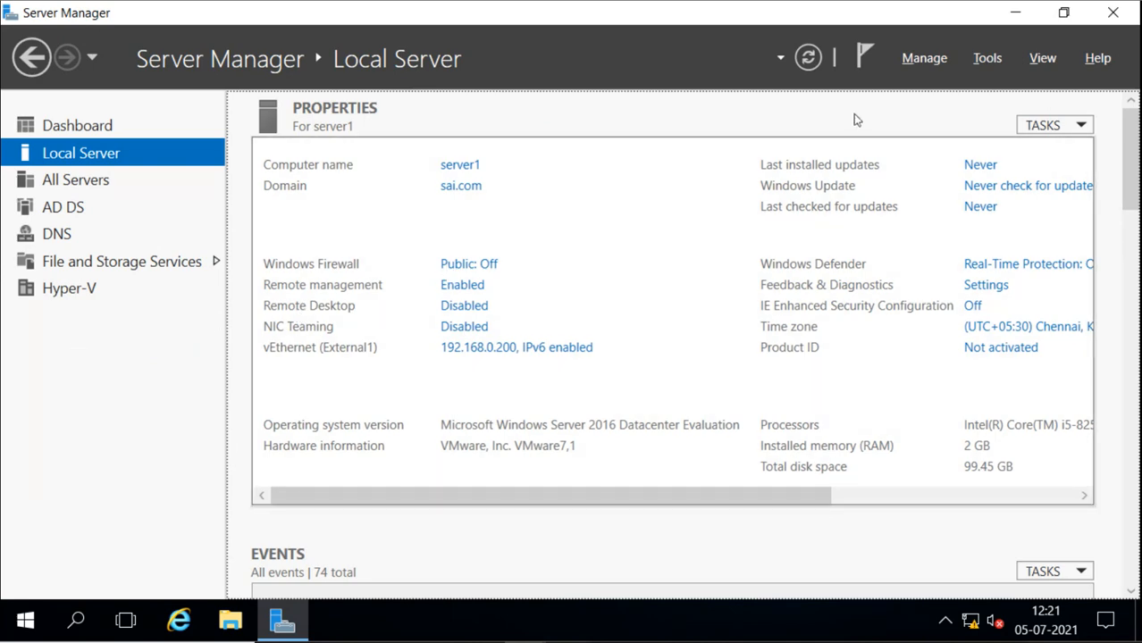
Open Hyper-V Manager from Server Manager and select the TemplatVM virtual machine
click(987, 58)
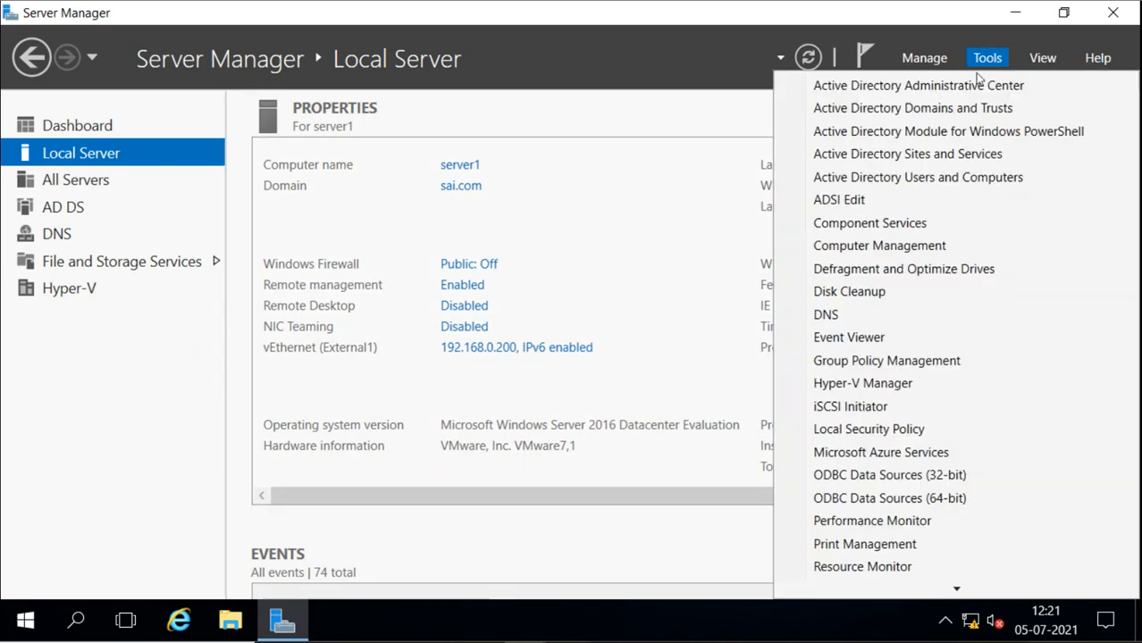
click(871, 386)
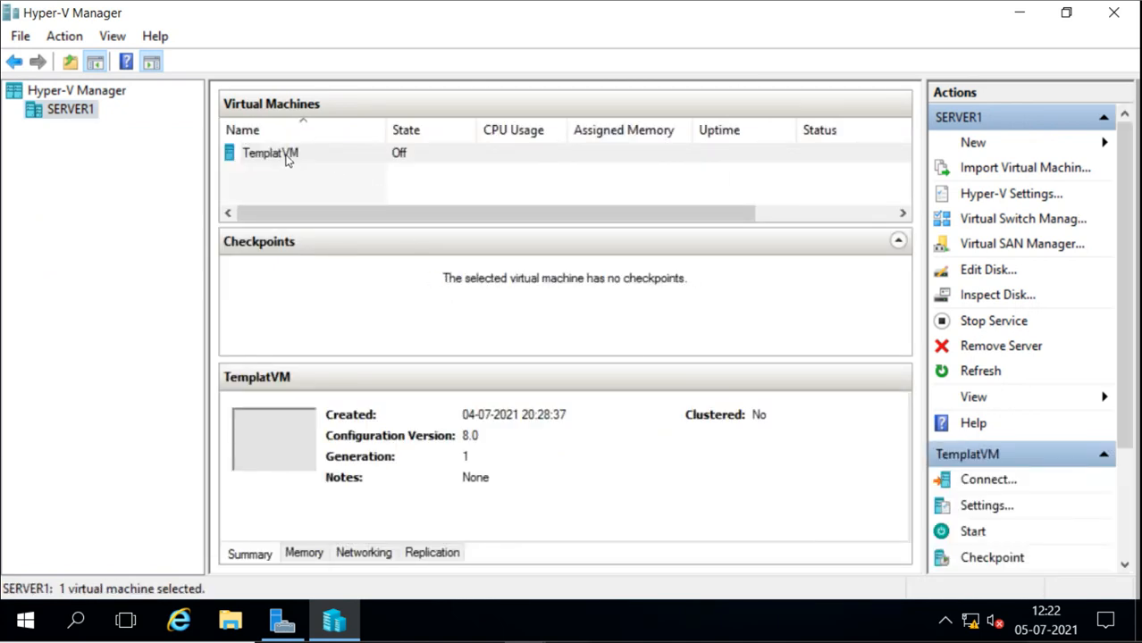
click(286, 158)
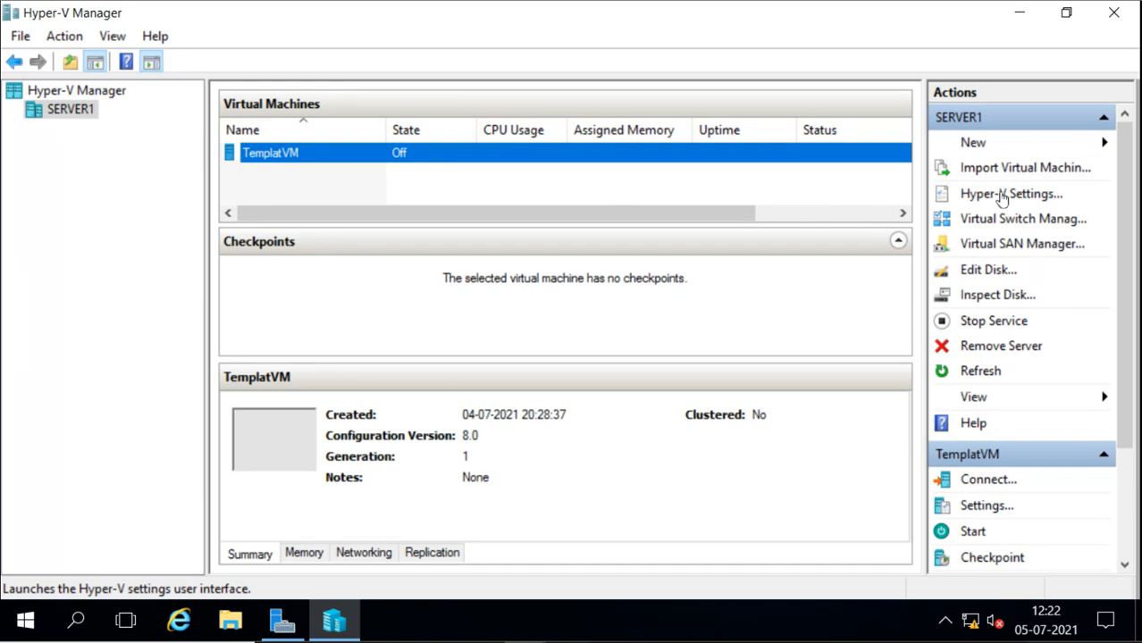
Enable incoming and outgoing live migrations in SERVER1's Hyper-V settings, allowing any available network for incoming migrations
click(1001, 195)
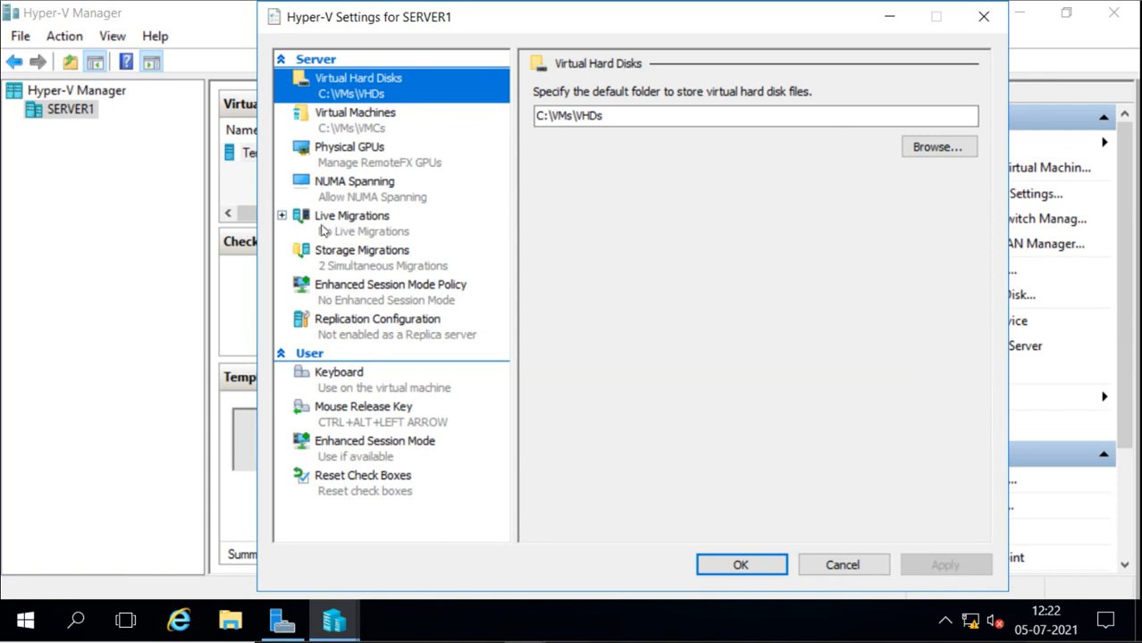
click(288, 223)
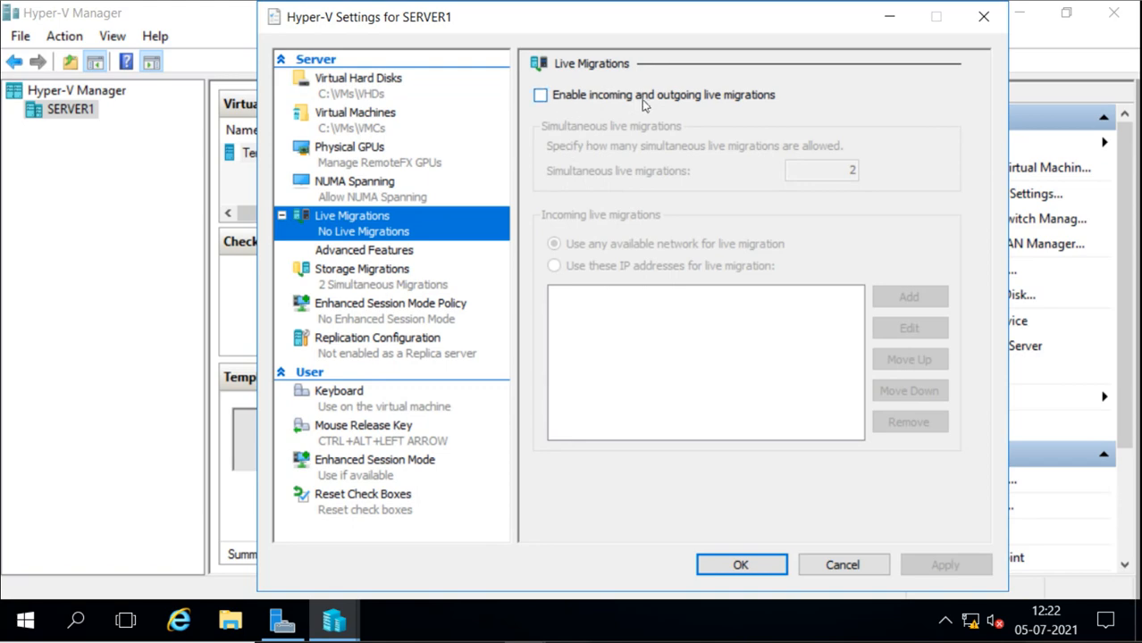
click(541, 96)
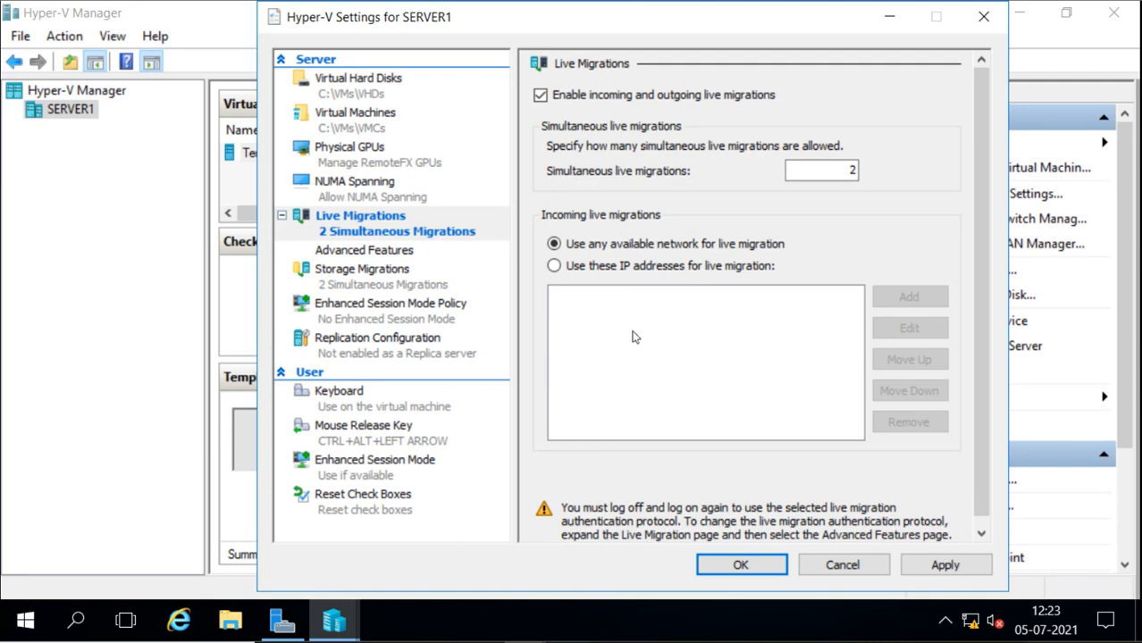
click(554, 266)
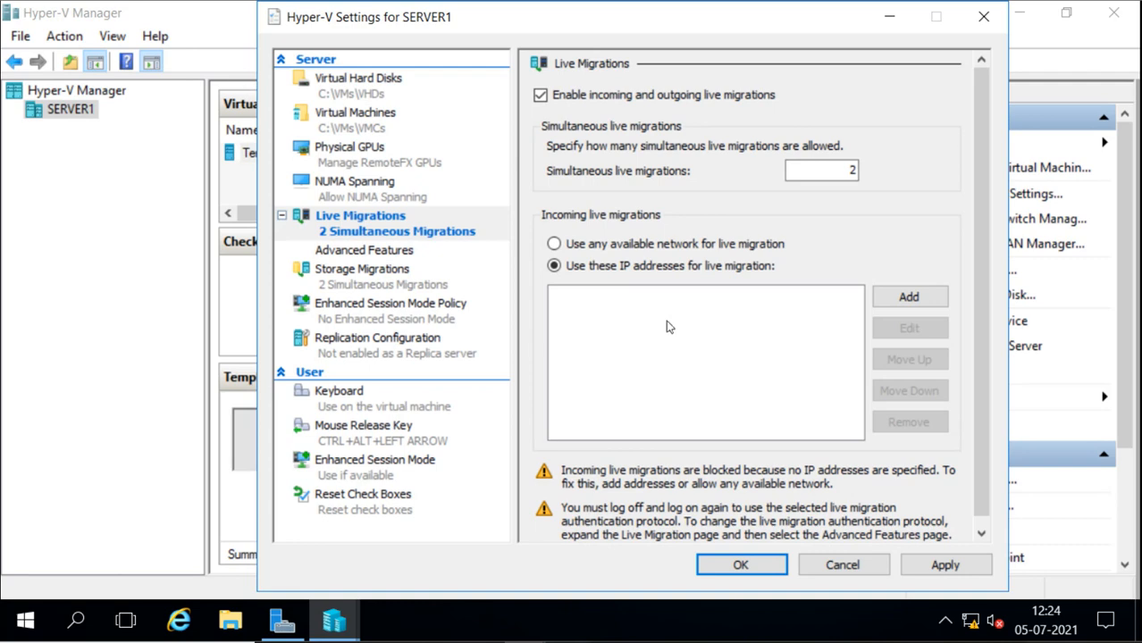
click(555, 244)
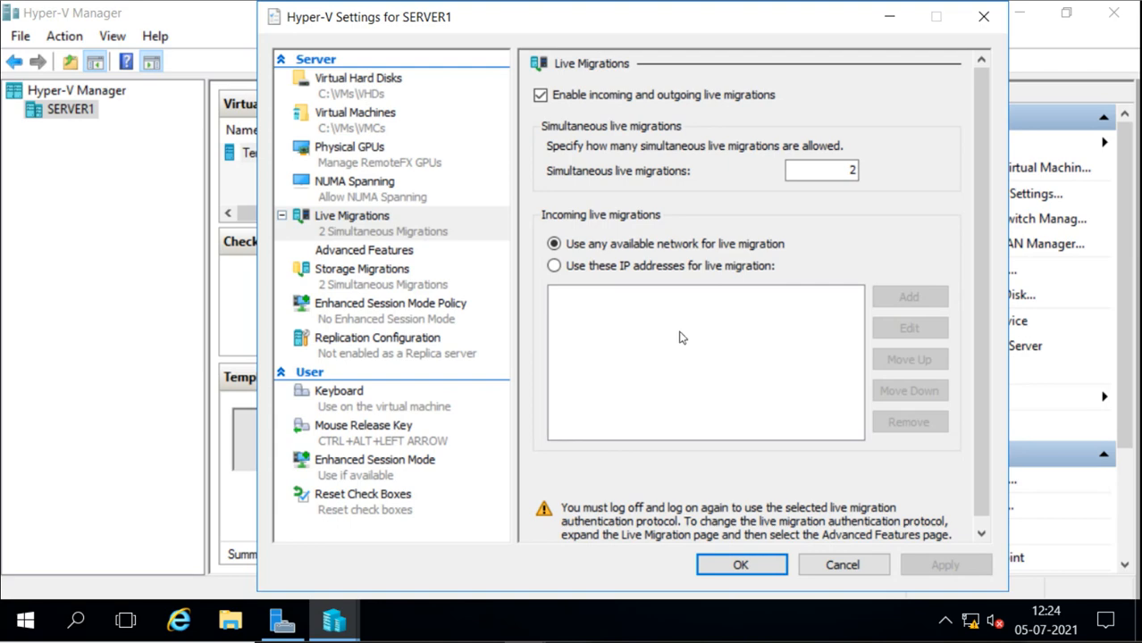
Set SERVER1's live migration authentication protocol to Kerberos and save the Hyper-V settings
click(387, 256)
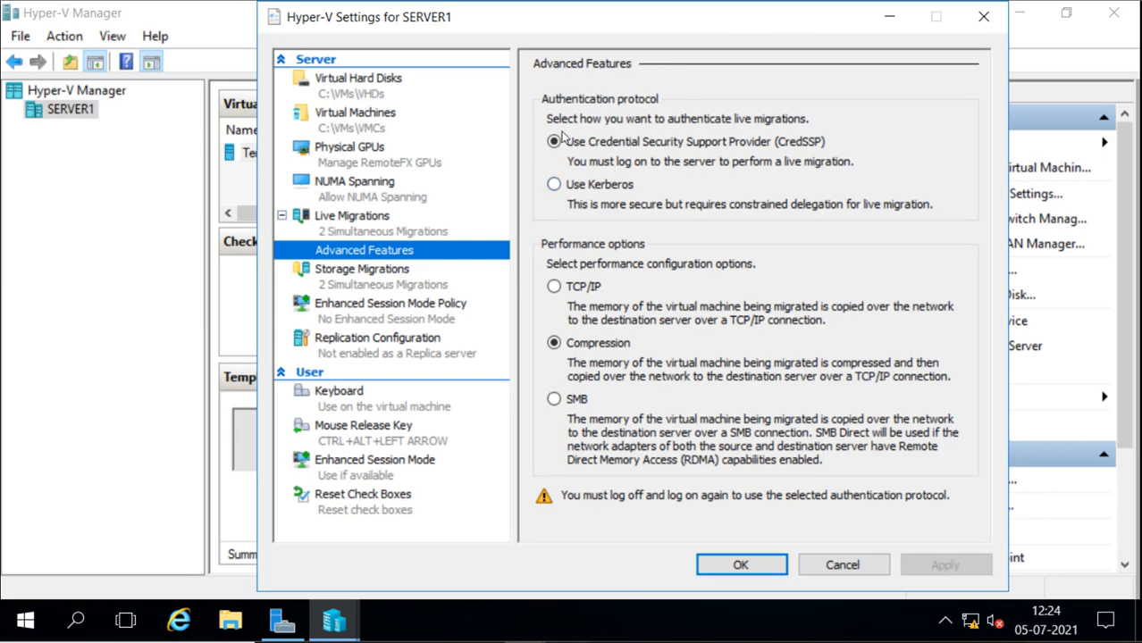
click(554, 186)
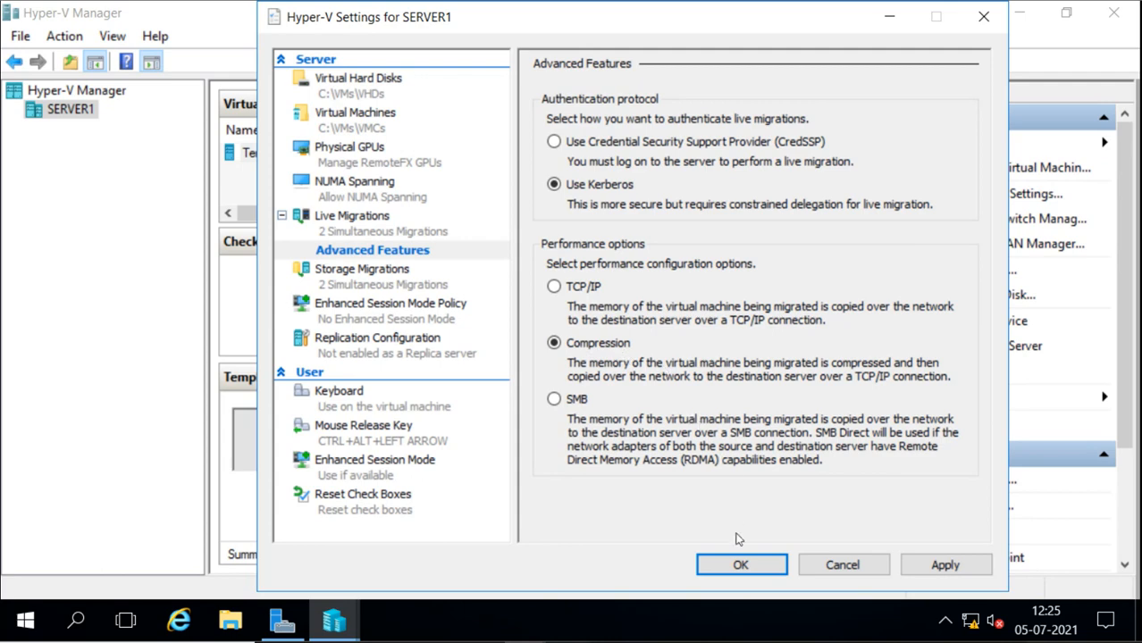
click(739, 565)
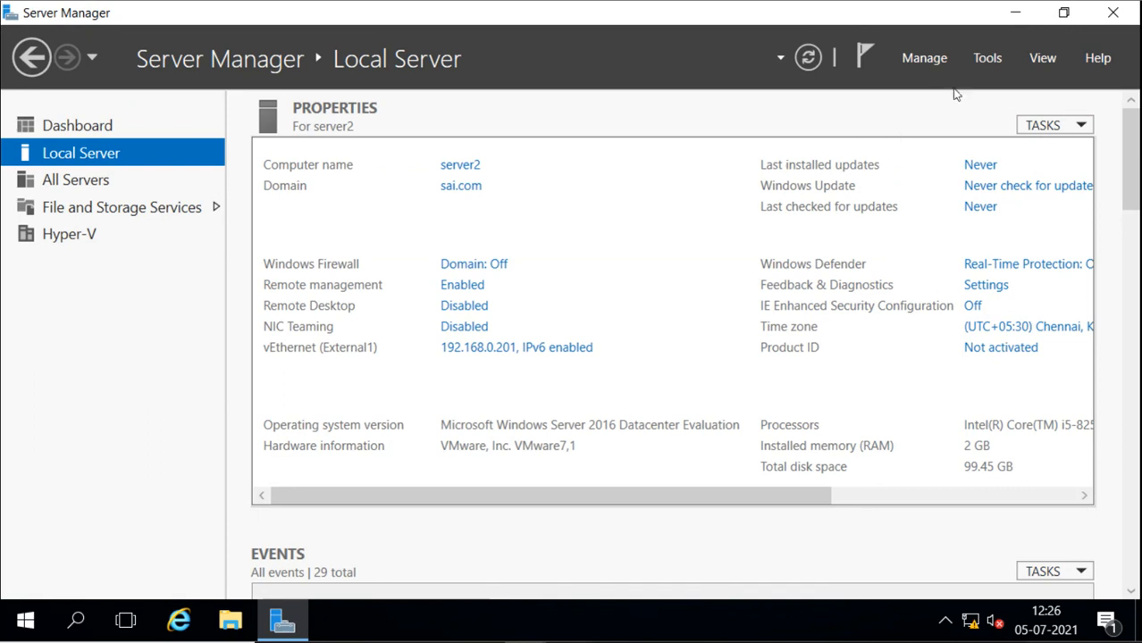
On server2, open Hyper-V Manager from Server Manager and select the SERVER2 host
click(987, 59)
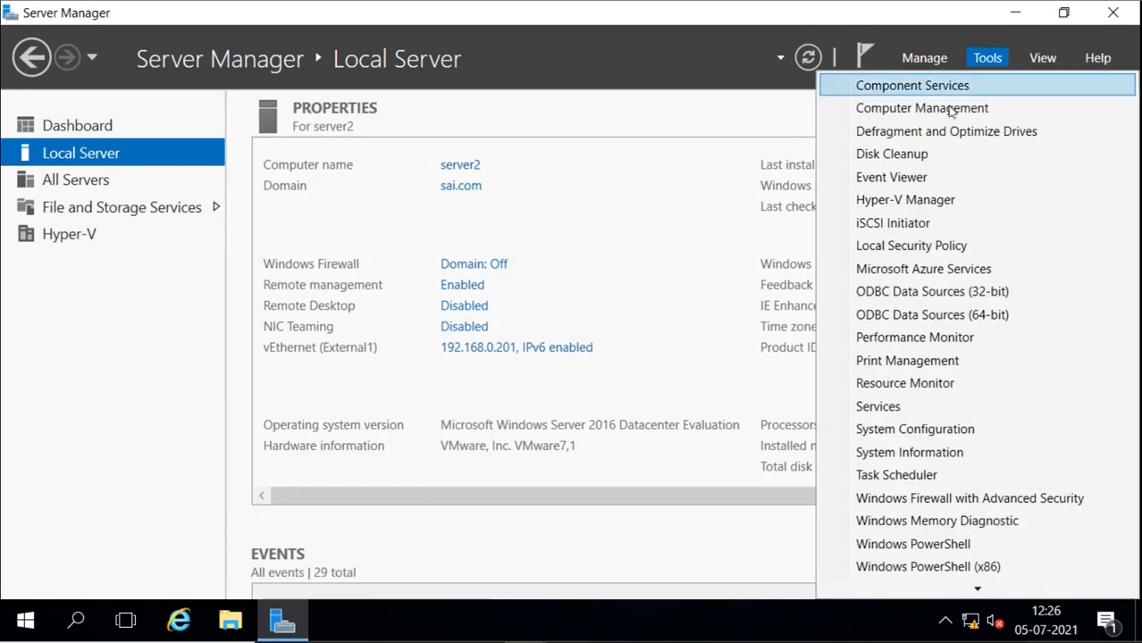
click(932, 203)
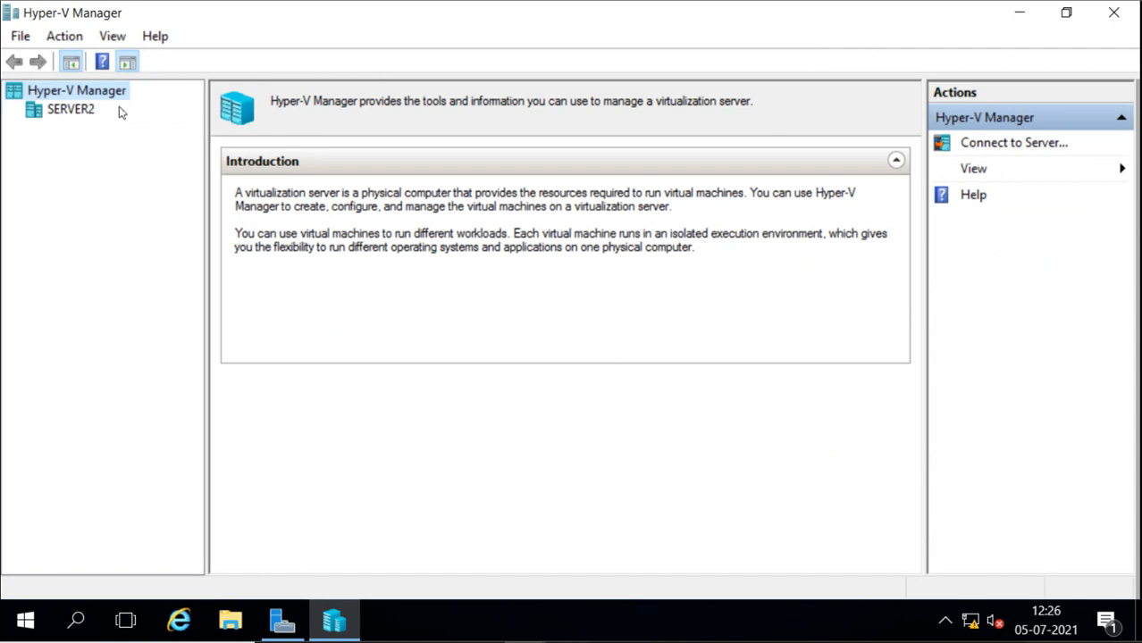
click(71, 109)
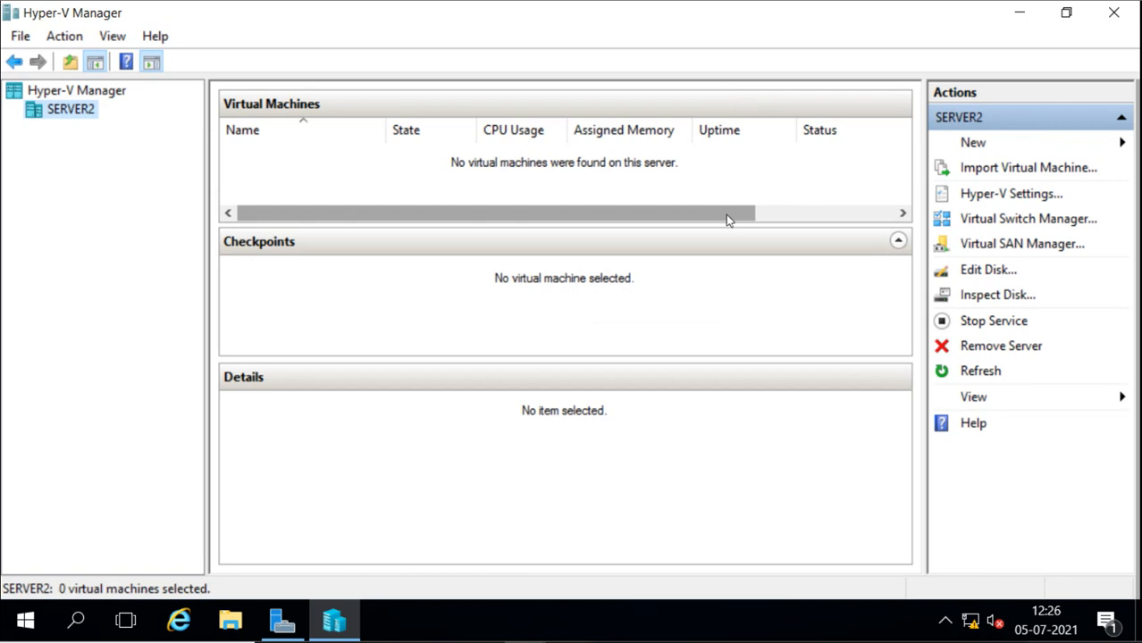
Enable incoming and outgoing live migrations in the Hyper-V settings of SERVER2
click(1010, 192)
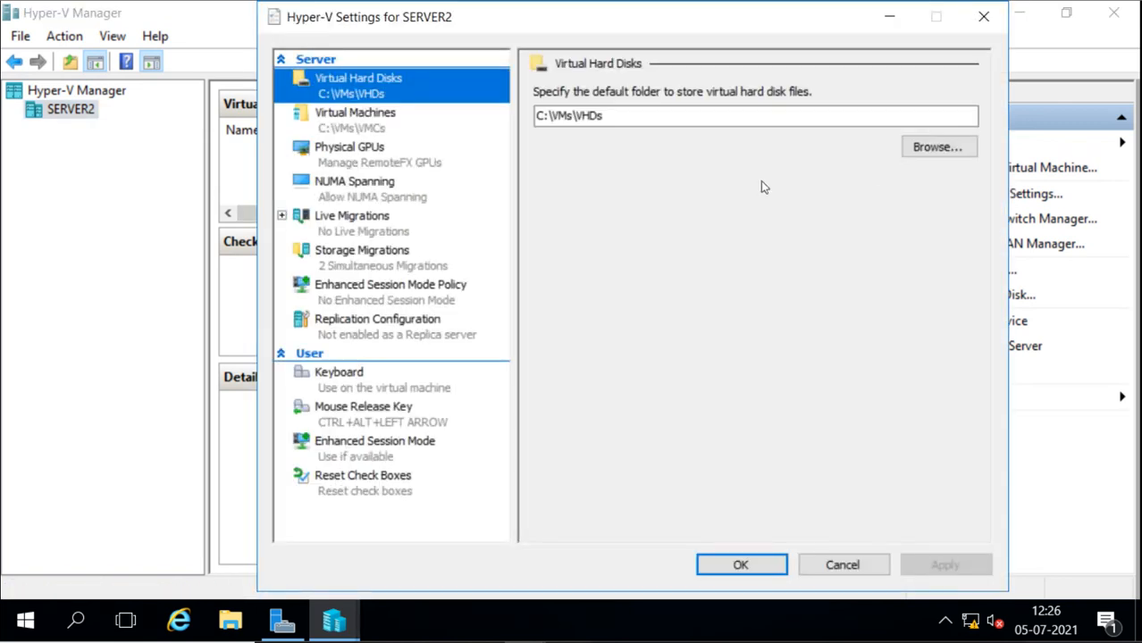
click(283, 216)
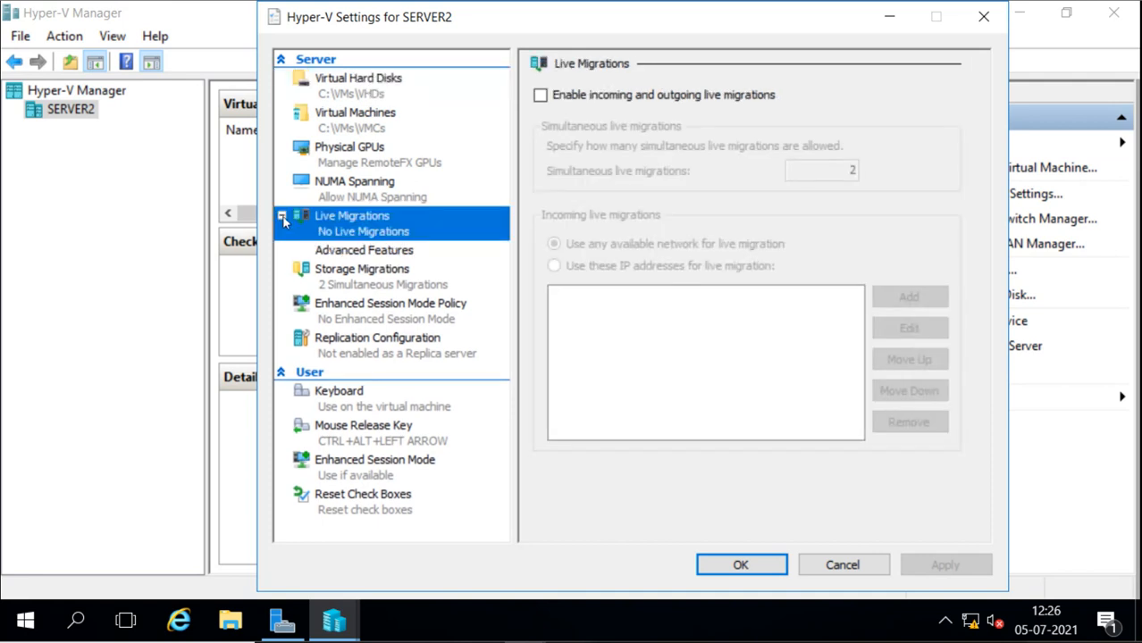
click(540, 95)
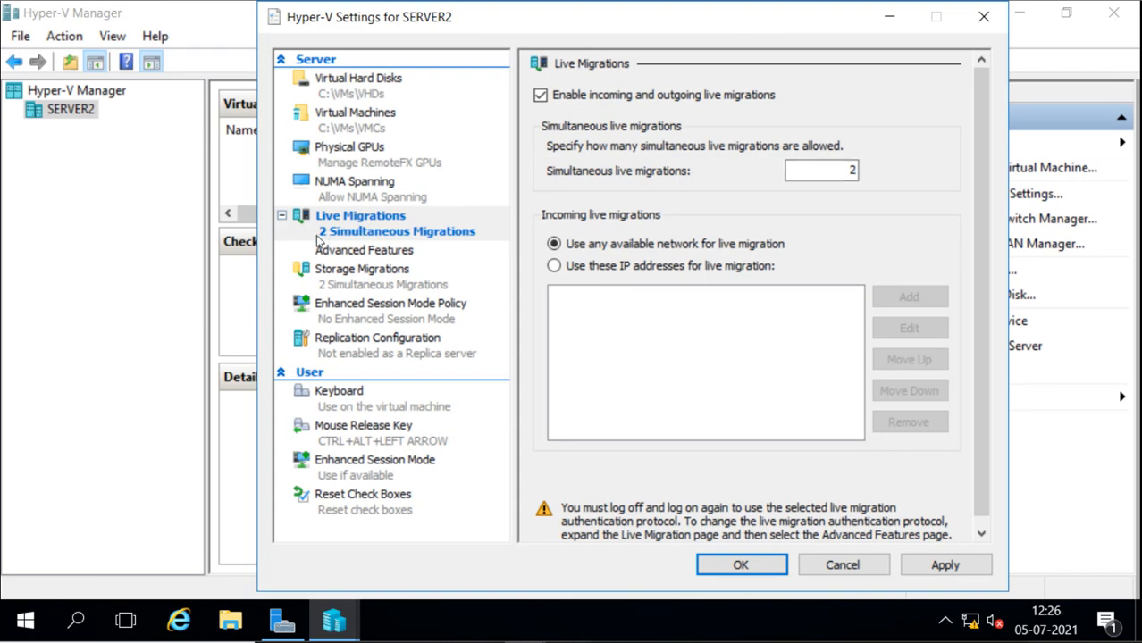
Set SERVER2's live migration authentication protocol to Kerberos and save the Hyper-V settings
click(338, 252)
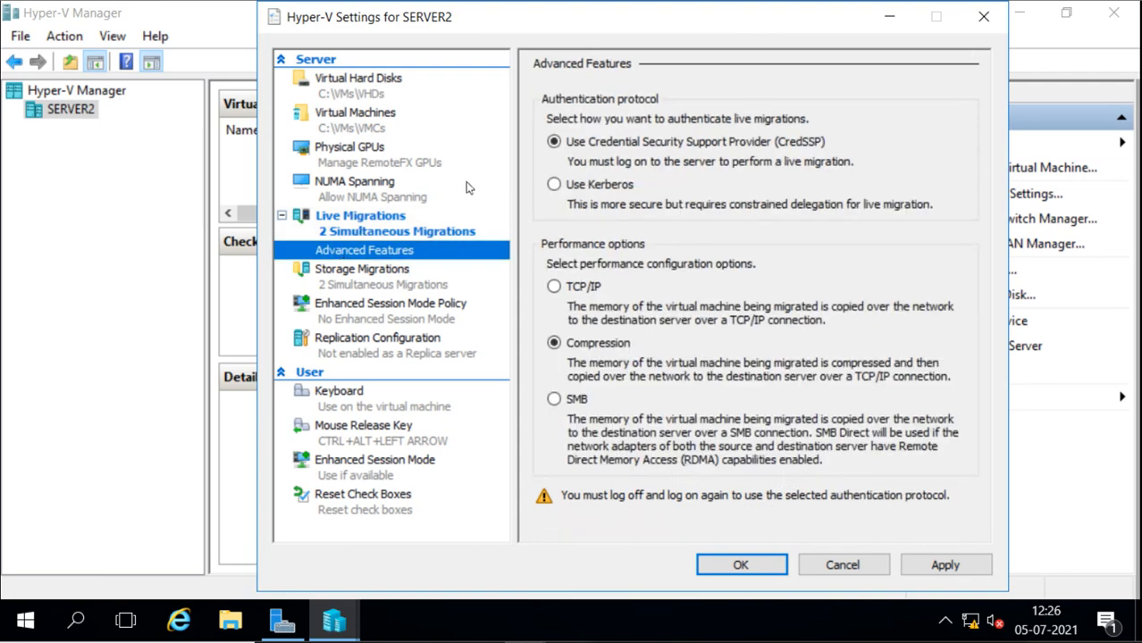
click(554, 184)
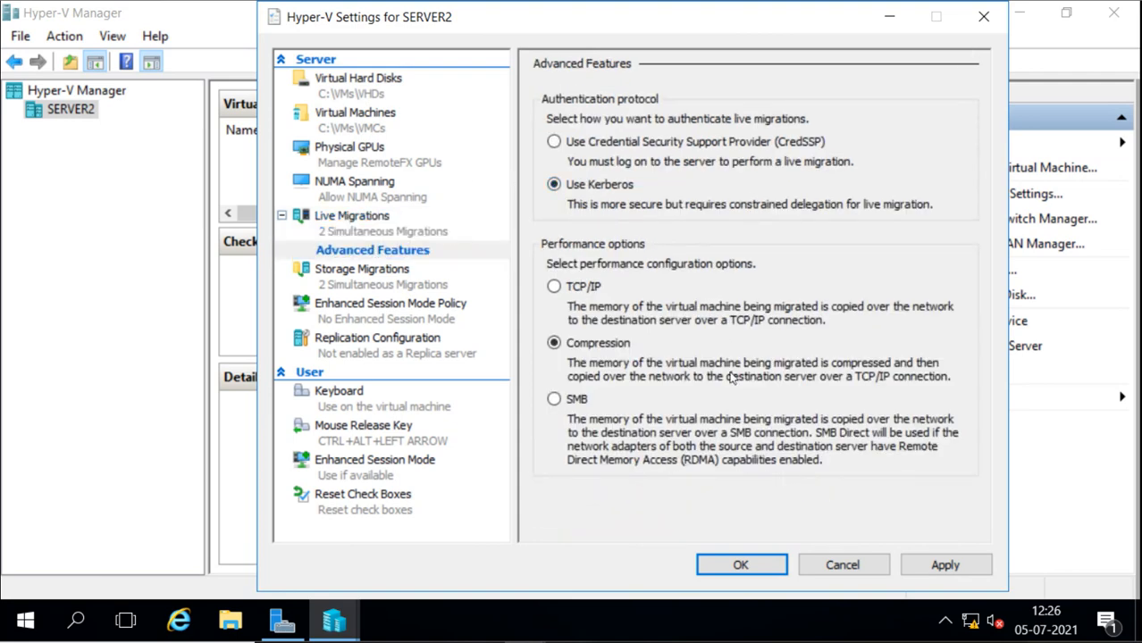
click(742, 564)
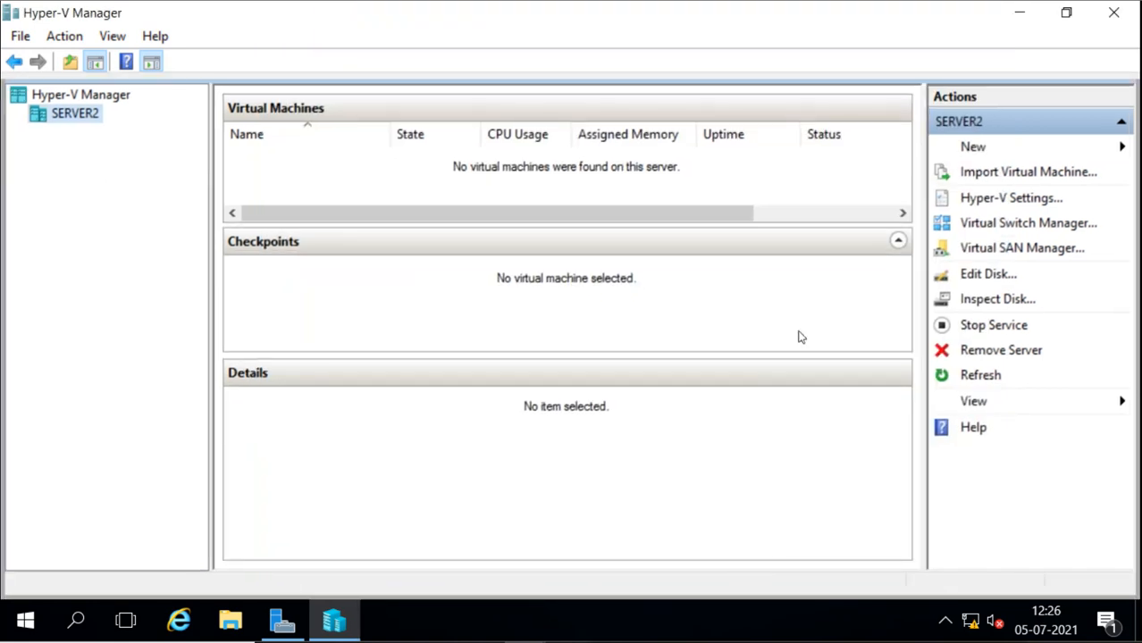
Review the name and connection type of the External1 virtual switch on SERVER2, leaving its properties unchanged
click(1000, 224)
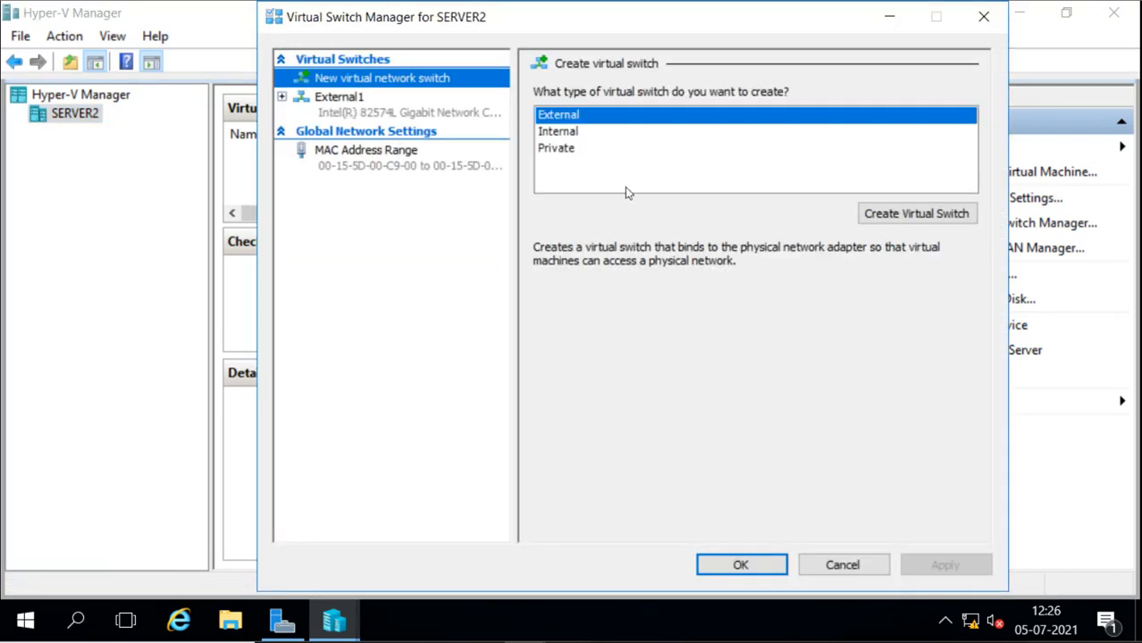
click(359, 117)
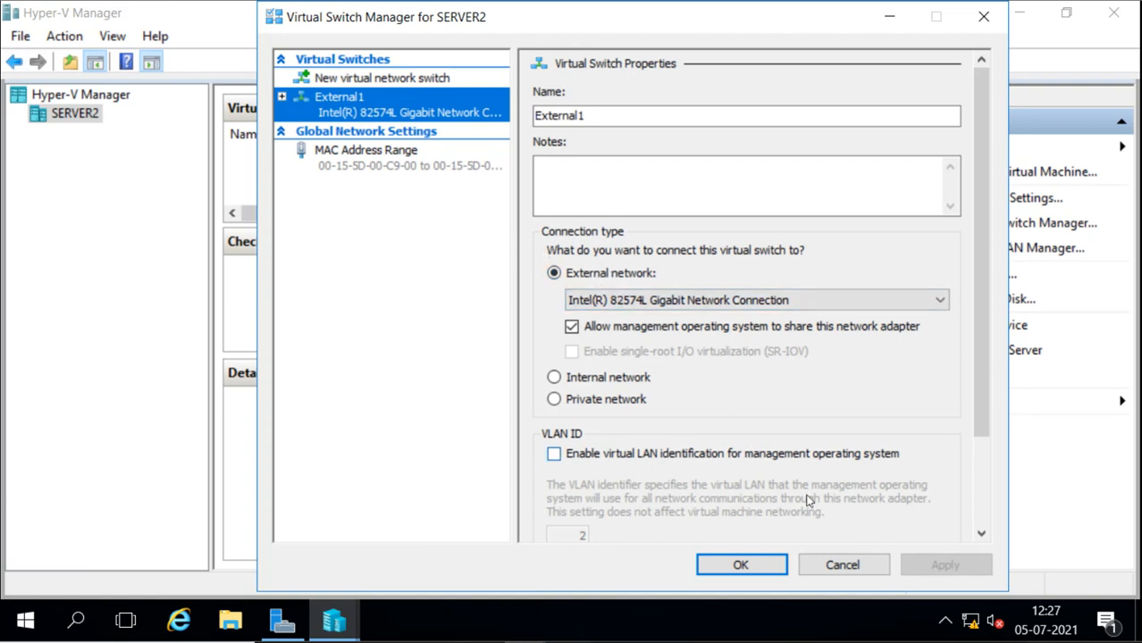
click(842, 564)
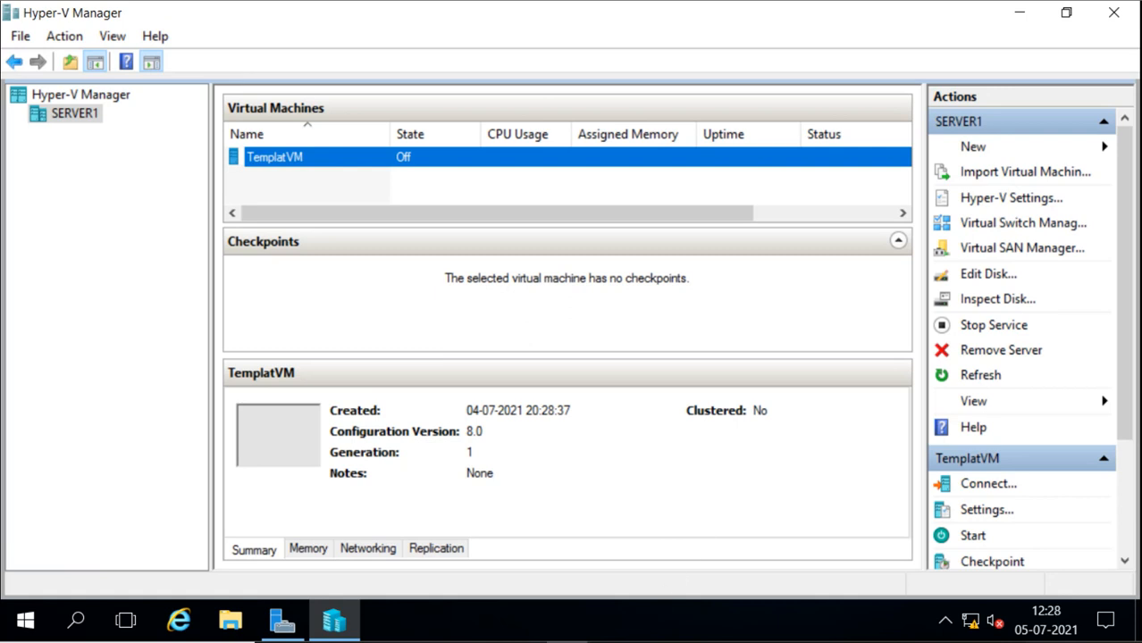
click(977, 537)
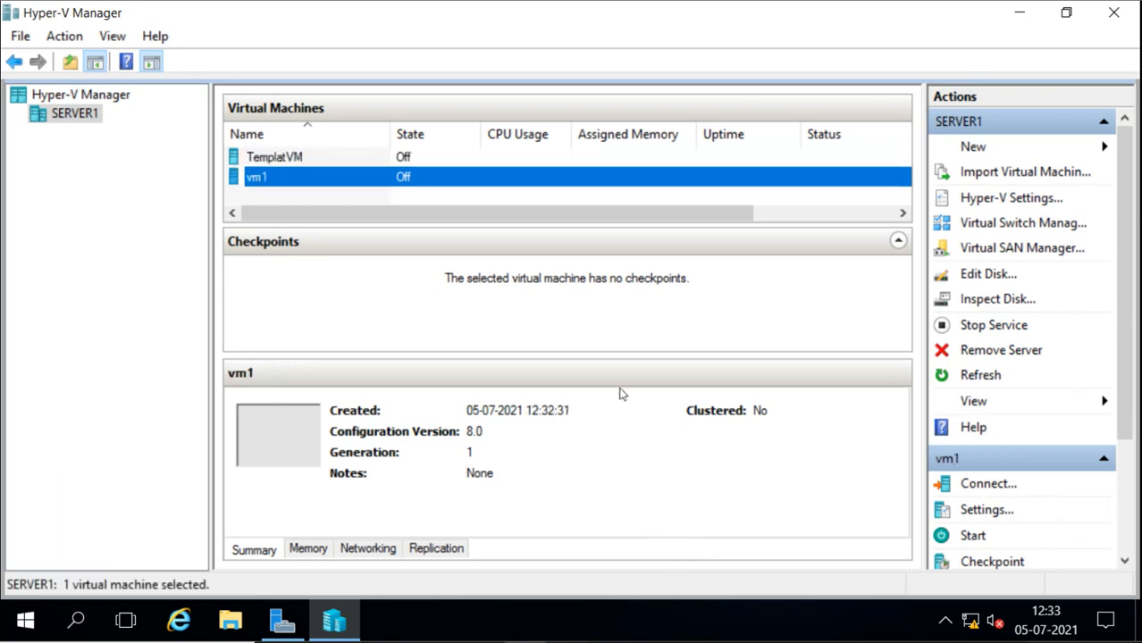
click(459, 310)
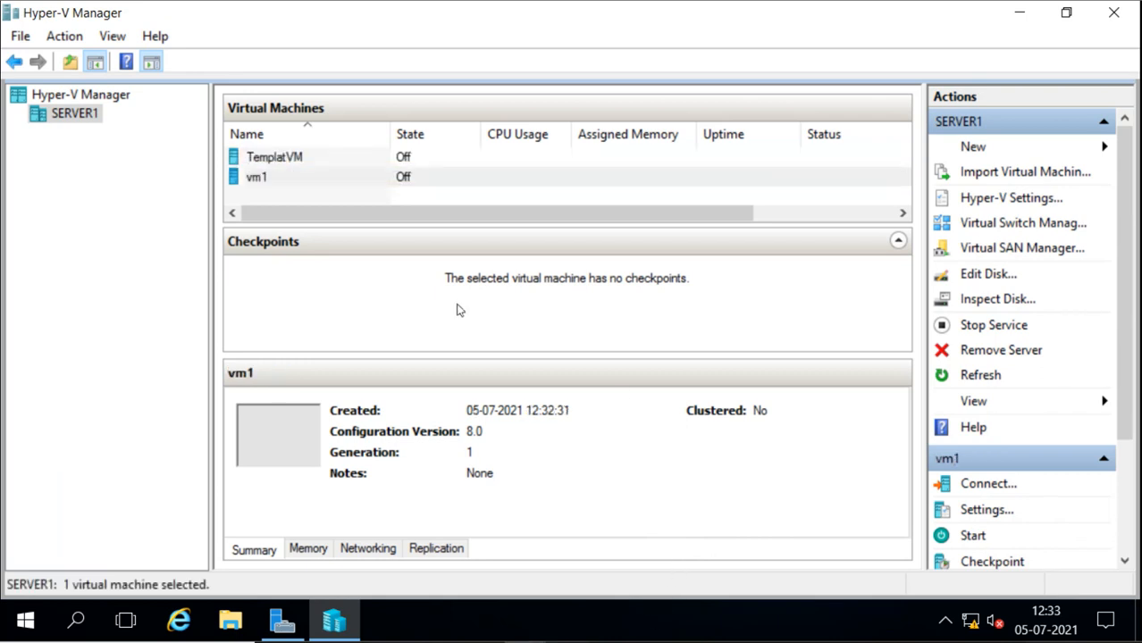
click(300, 182)
click(301, 179)
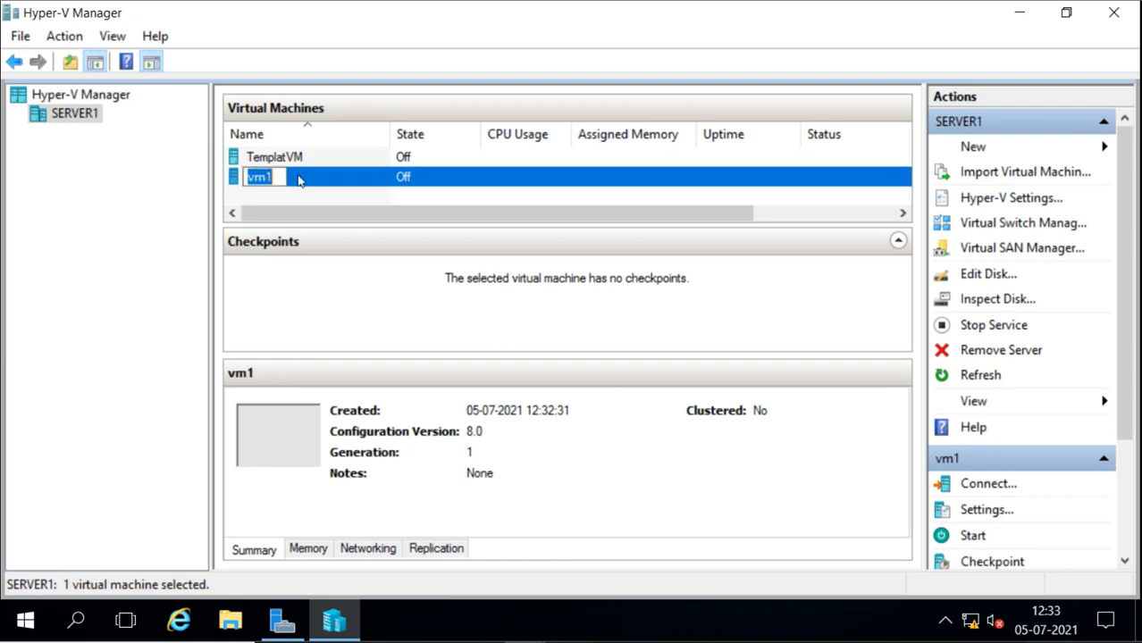
click(300, 182)
click(299, 177)
click(335, 175)
Collapse the Checkpoints section on SERVER1 and start the vm1 virtual machine
click(344, 248)
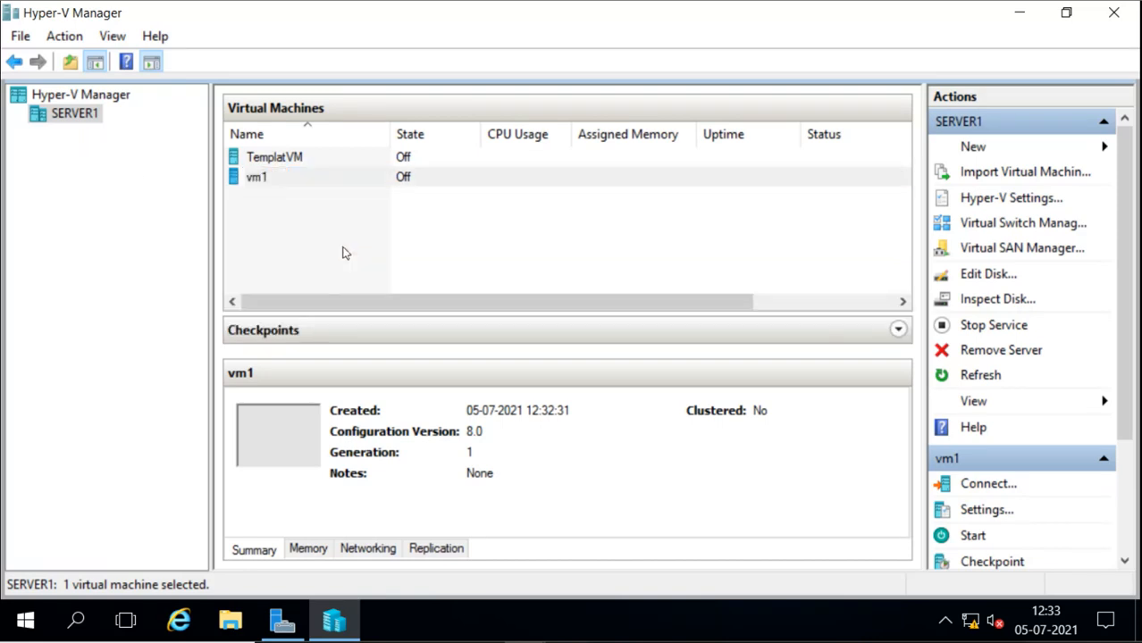
click(335, 159)
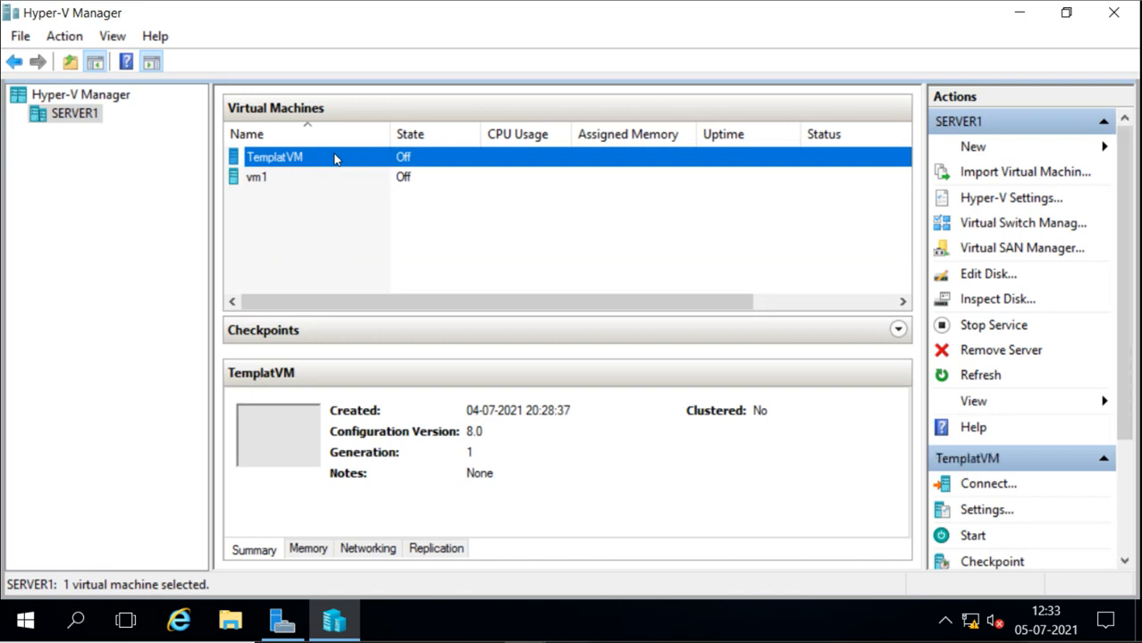
click(302, 181)
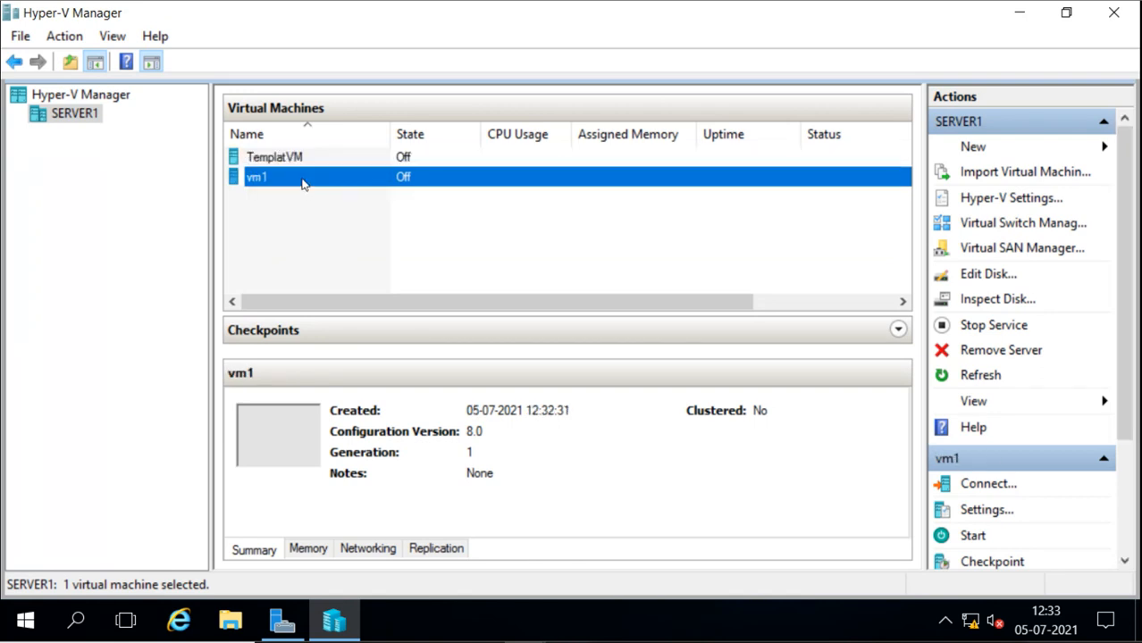
right_click(302, 184)
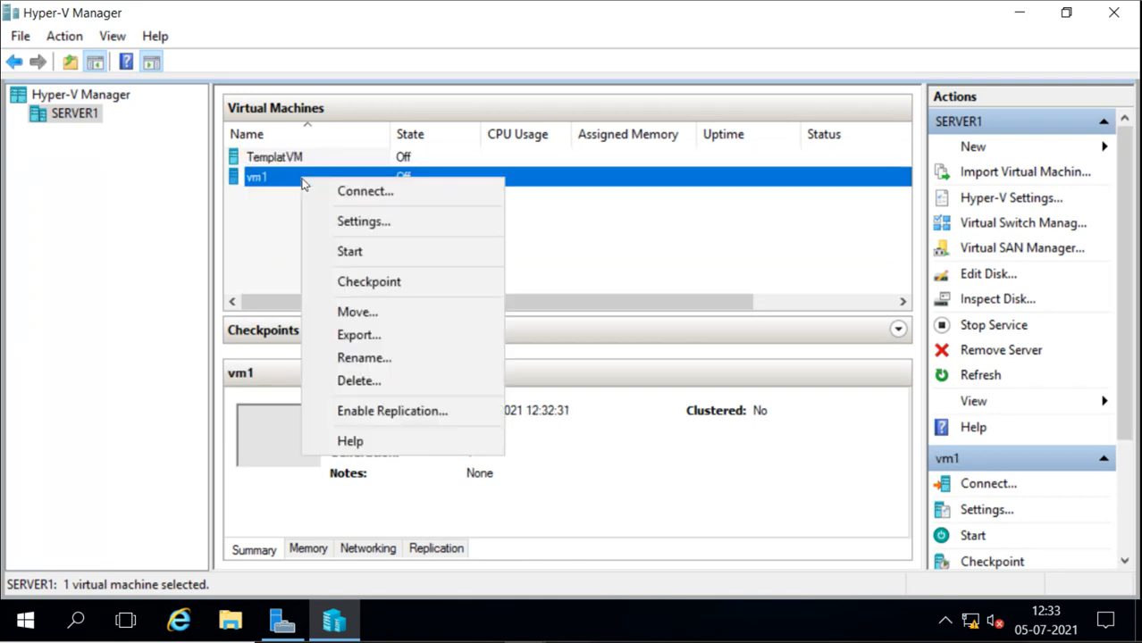
click(332, 250)
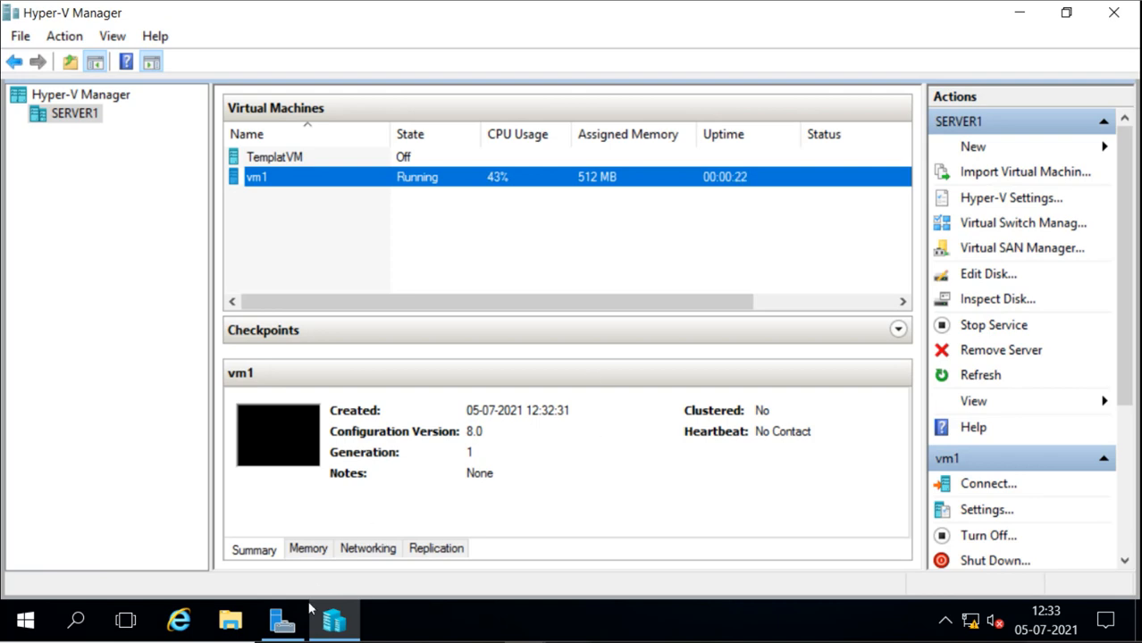
Switch to Server Manager on server1 and open Active Directory Users and Computers
click(293, 626)
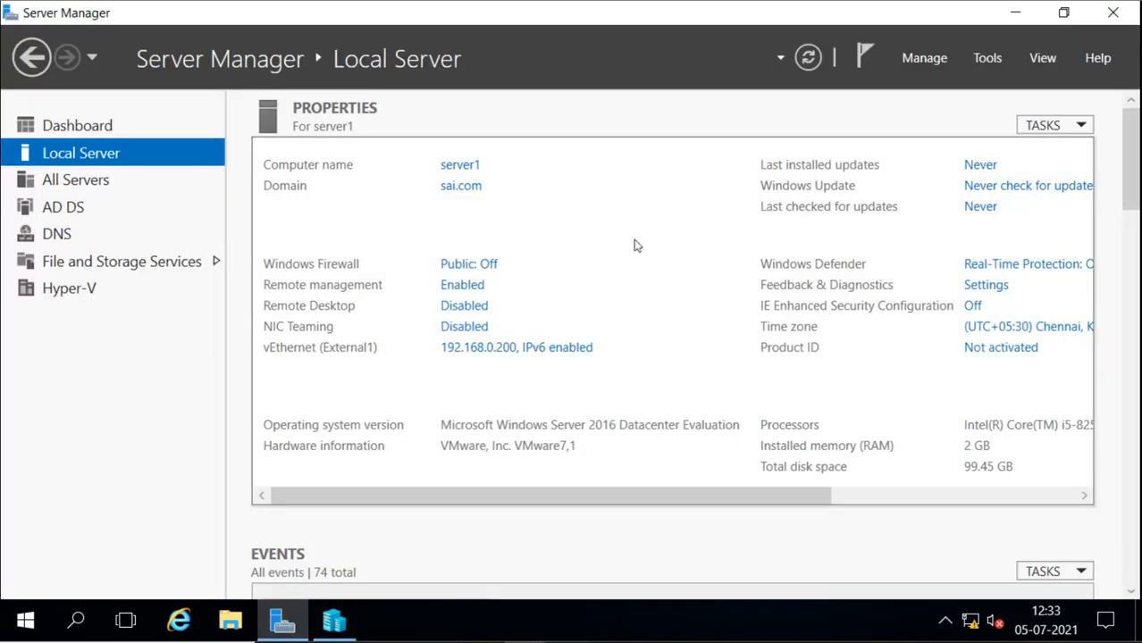
click(996, 59)
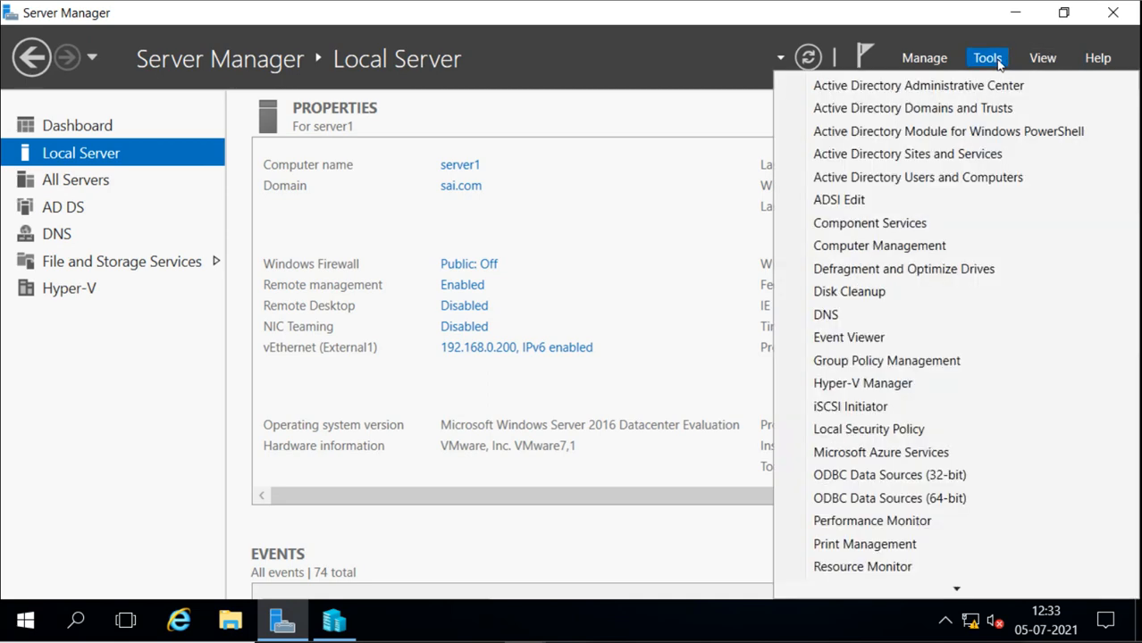
click(949, 183)
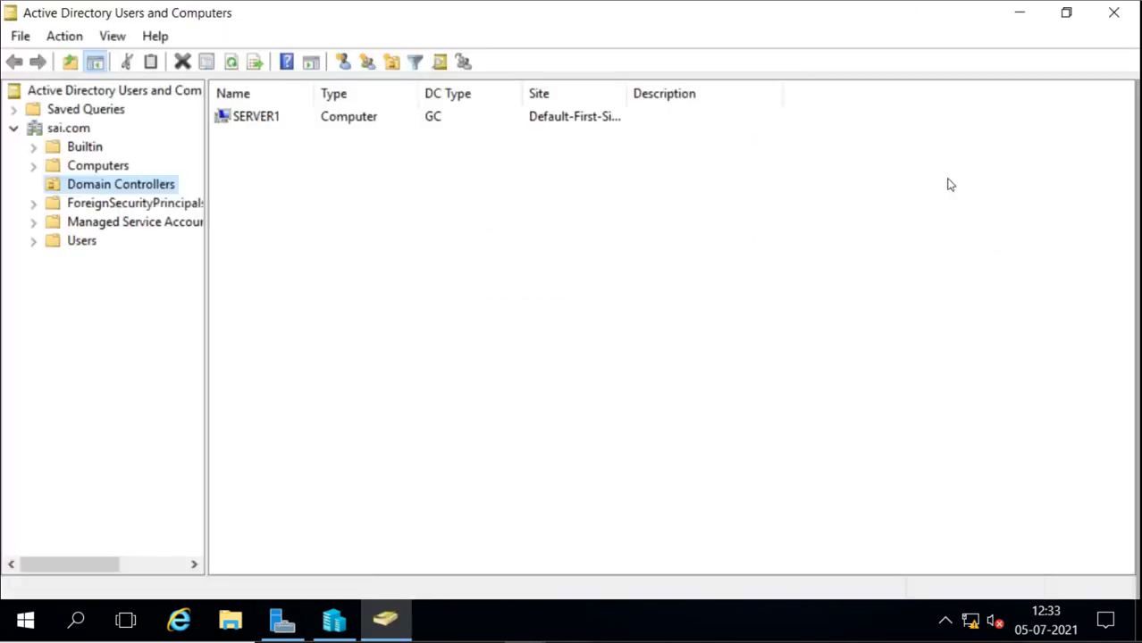
Open the properties of the SERVER2 computer account in the Computers container of sai.com
click(95, 170)
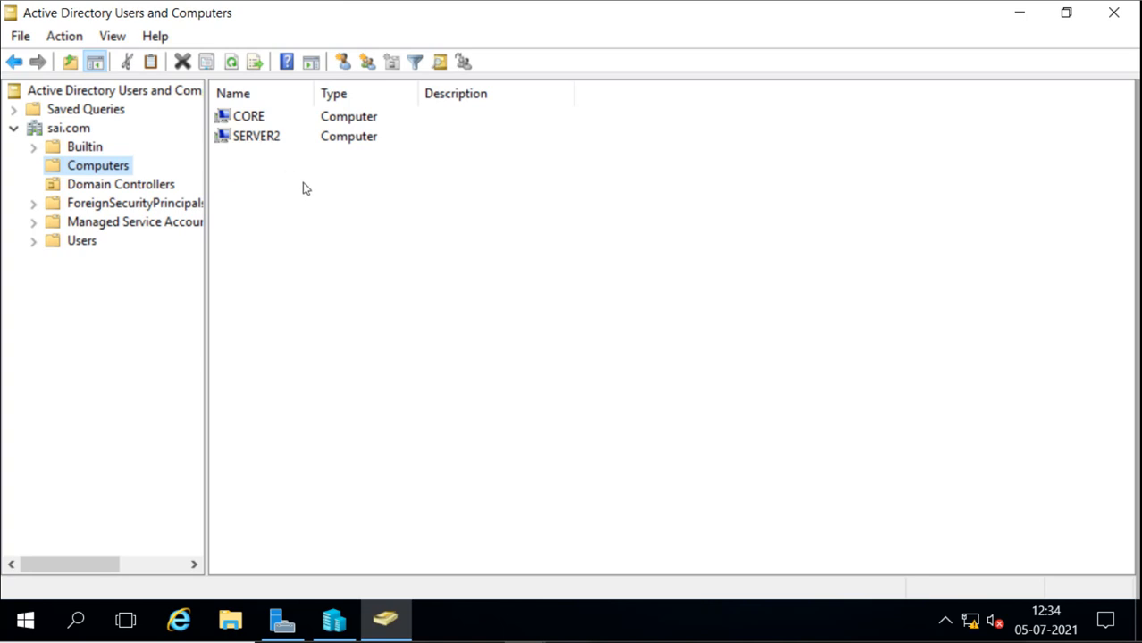
click(257, 137)
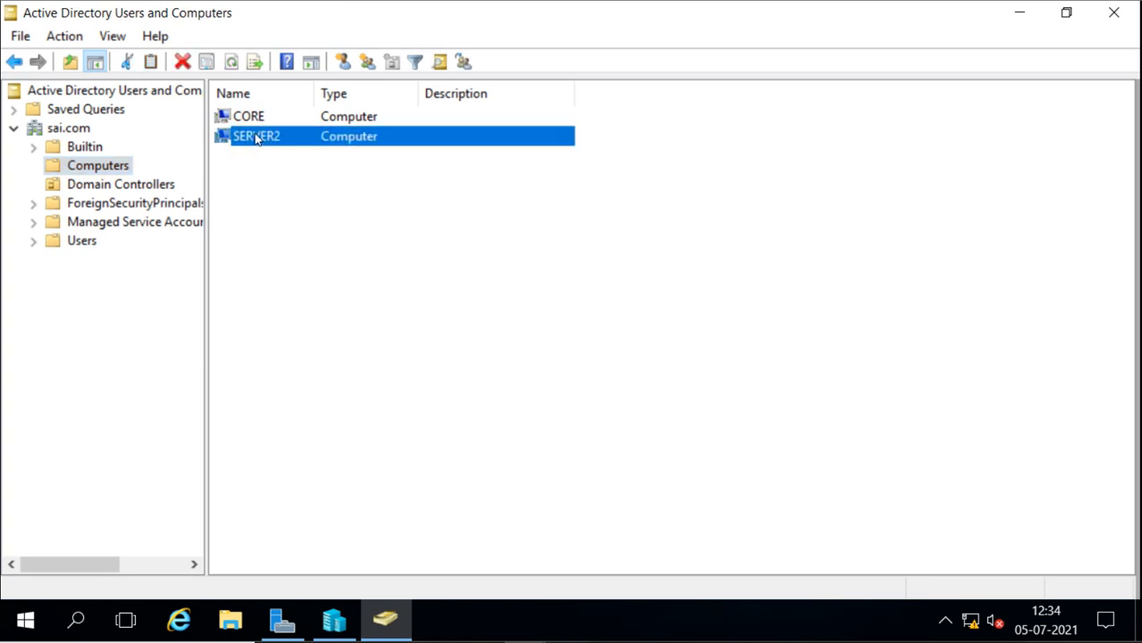
right_click(256, 138)
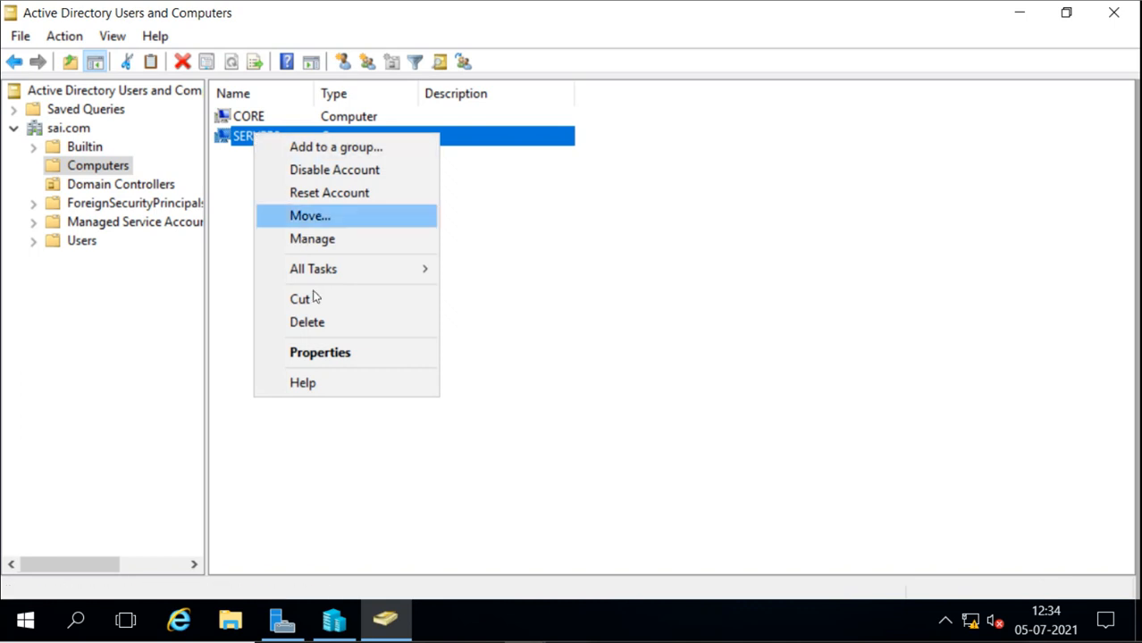
click(329, 353)
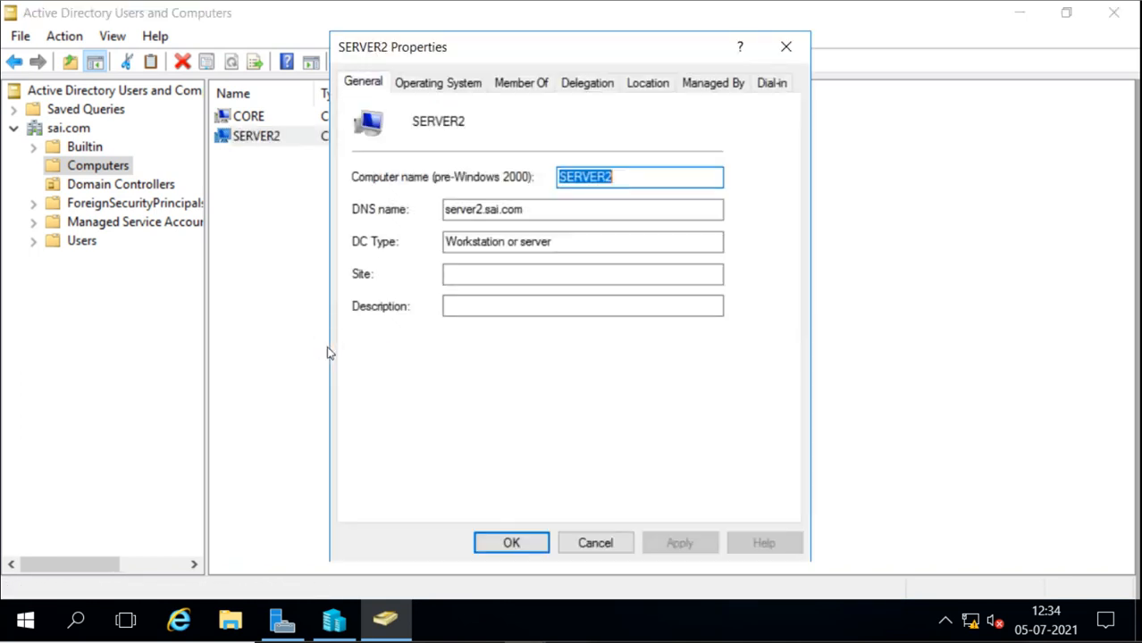
Trust SERVER2 for delegation to specified services only, using Kerberos only, and turn on the expanded service listing
click(585, 81)
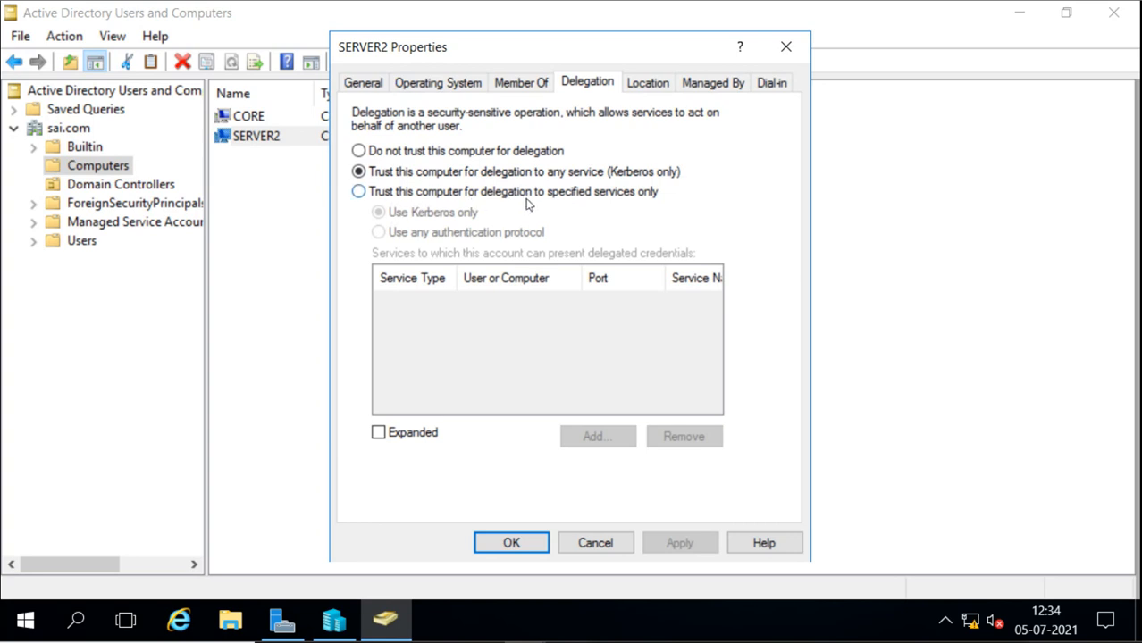
click(359, 193)
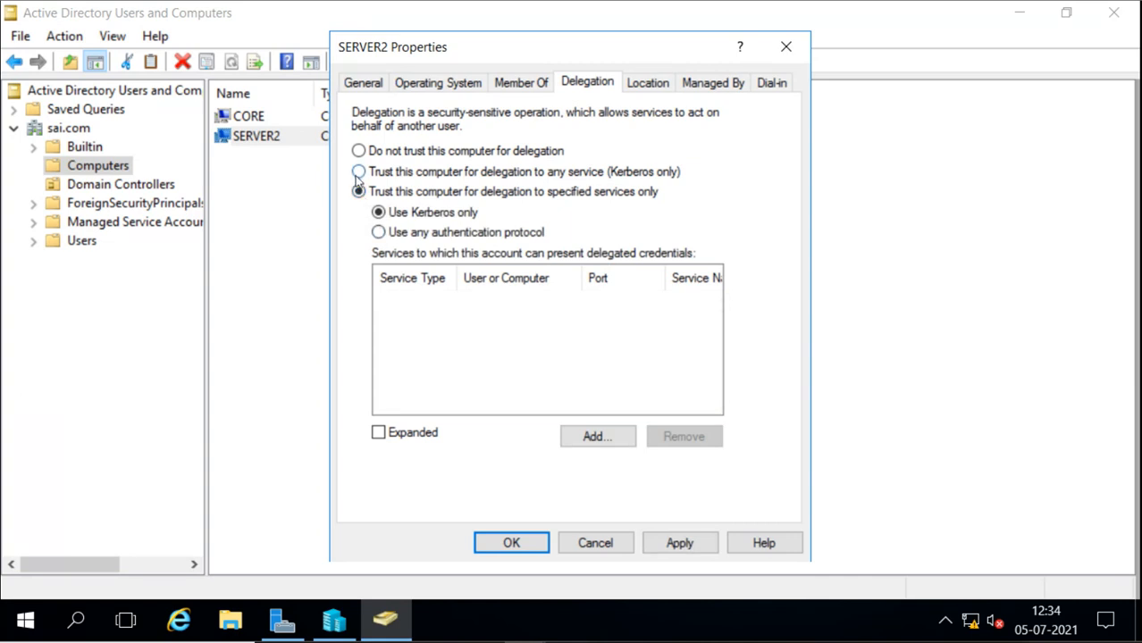
click(358, 173)
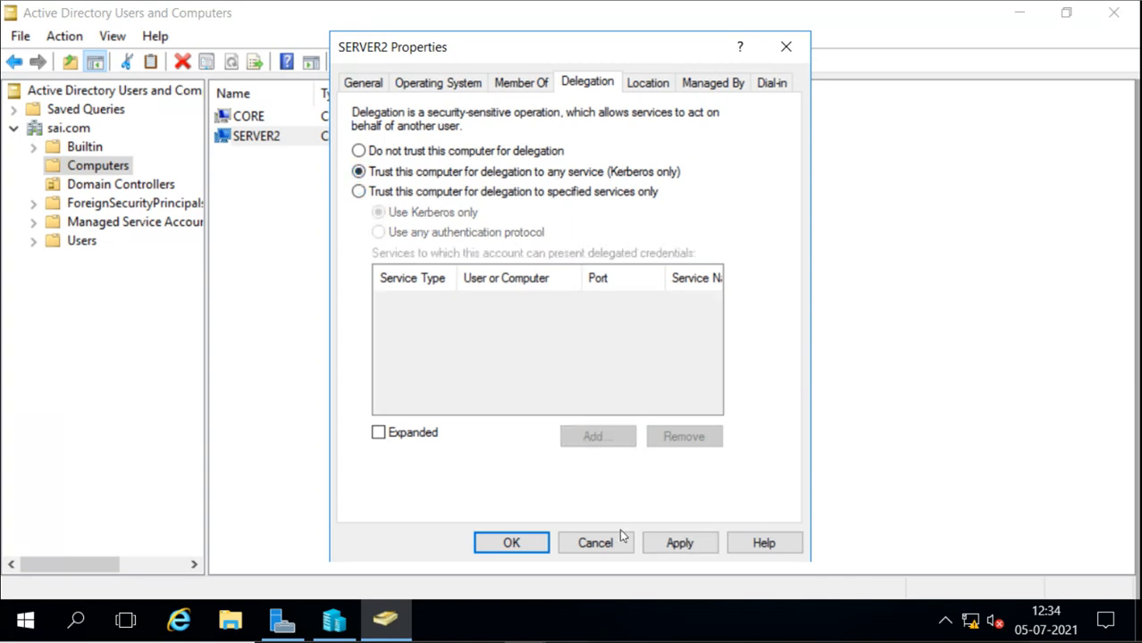
click(359, 193)
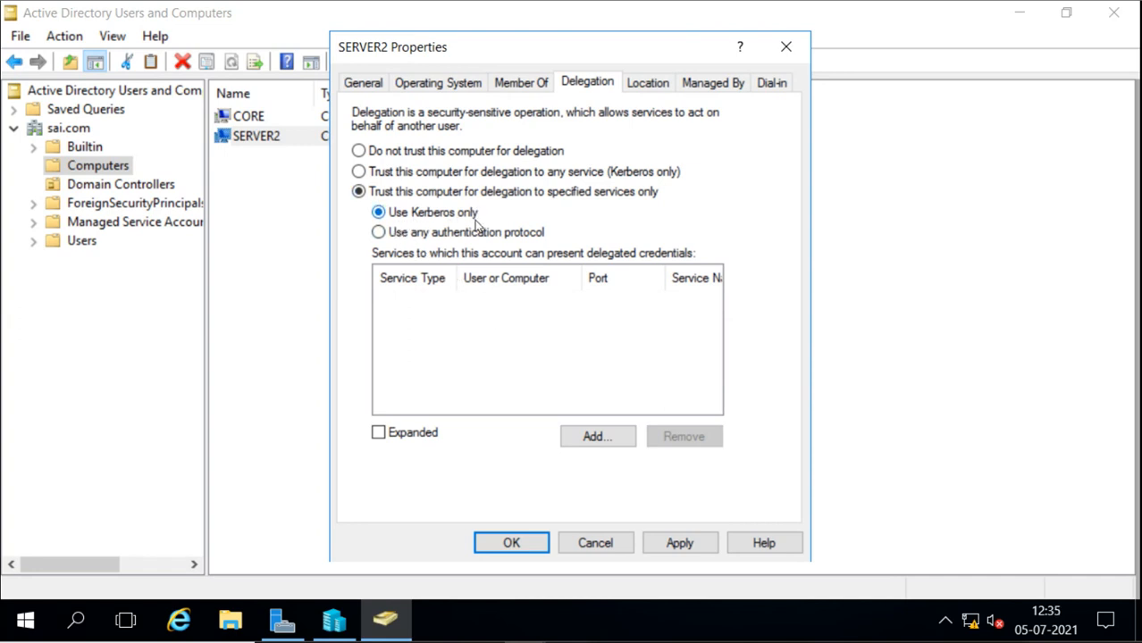
click(378, 434)
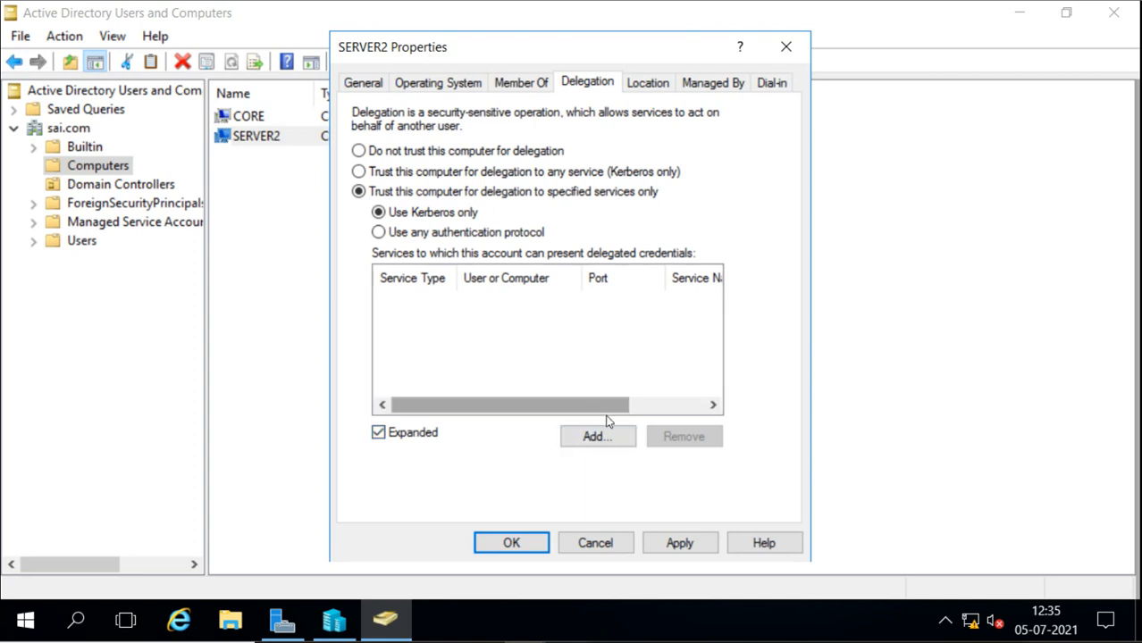
Start adding delegated services for SERVER2 and look up the computer server1 to list its available services
click(616, 448)
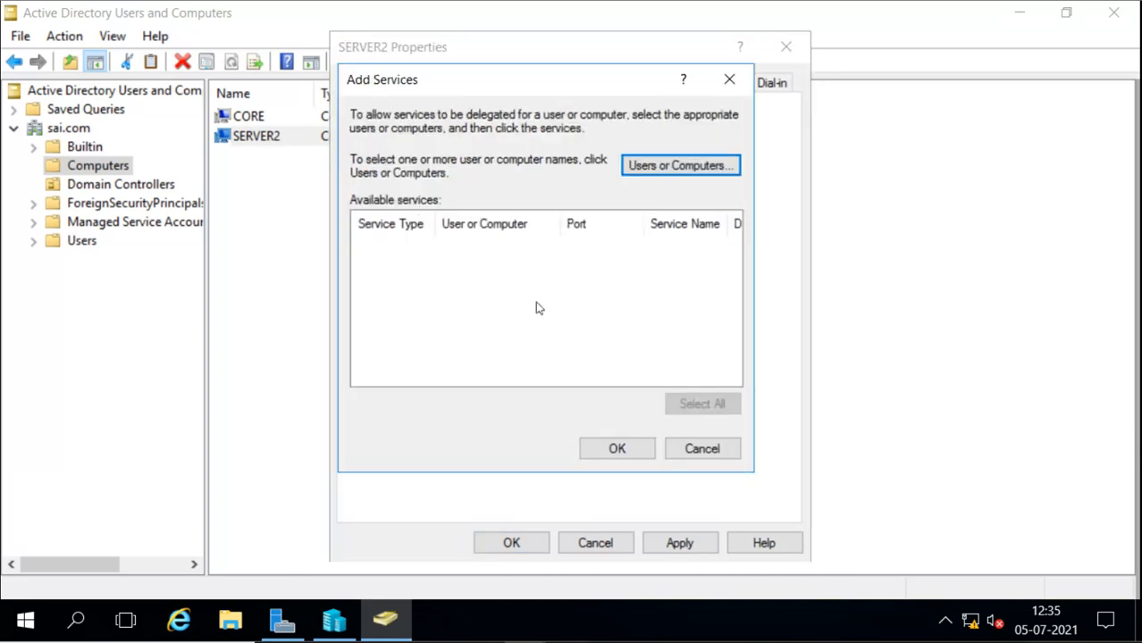
click(711, 164)
text(s)
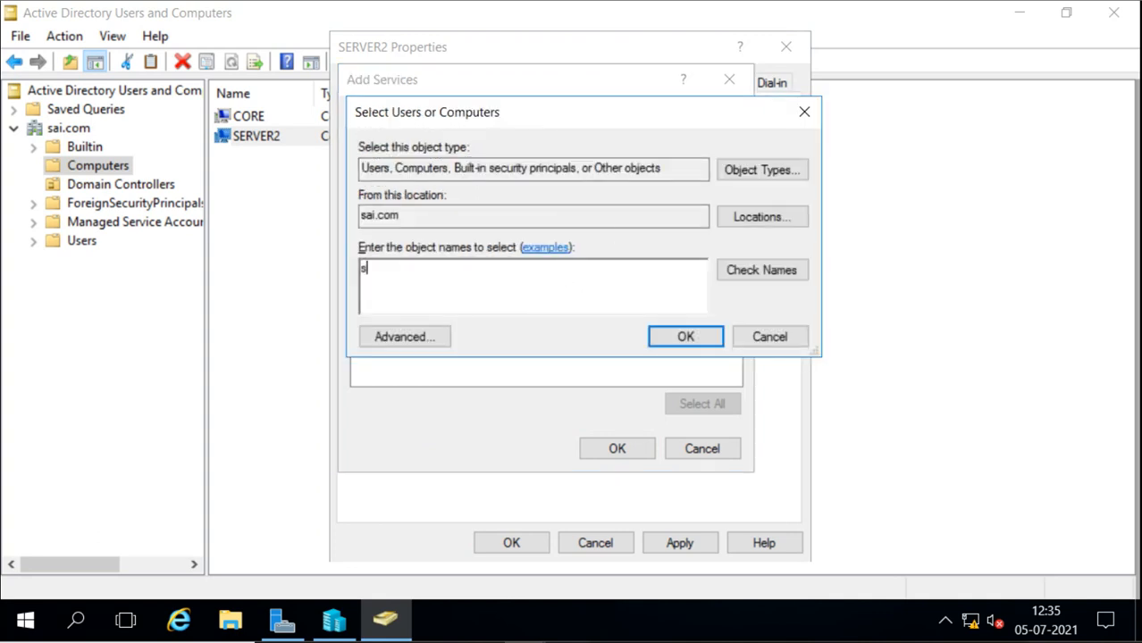
text(erver1)
click(749, 274)
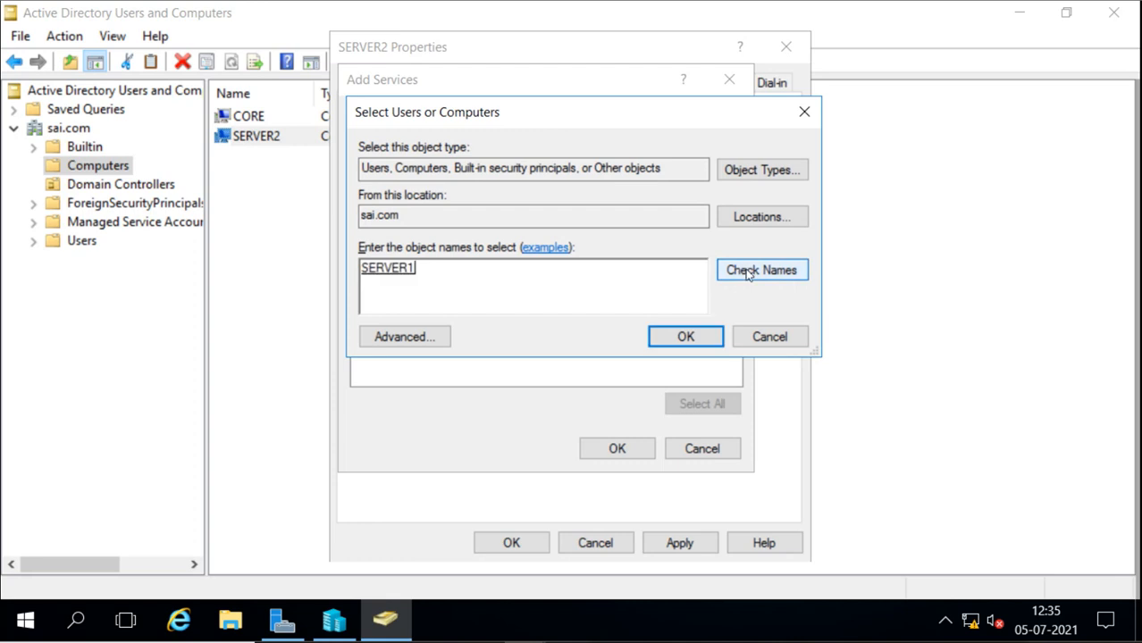
click(669, 337)
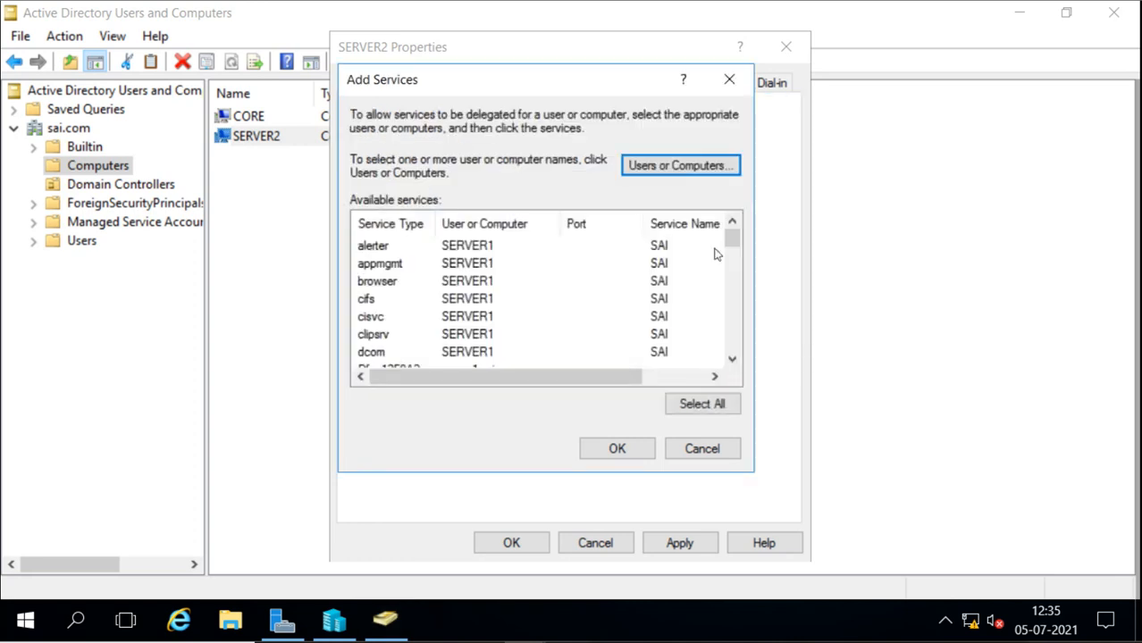
Add SERVER1's Microsoft Virtual System Migration Service to SERVER2's delegated services, widen the Service Type column and save the account properties
click(732, 360)
click(732, 360)
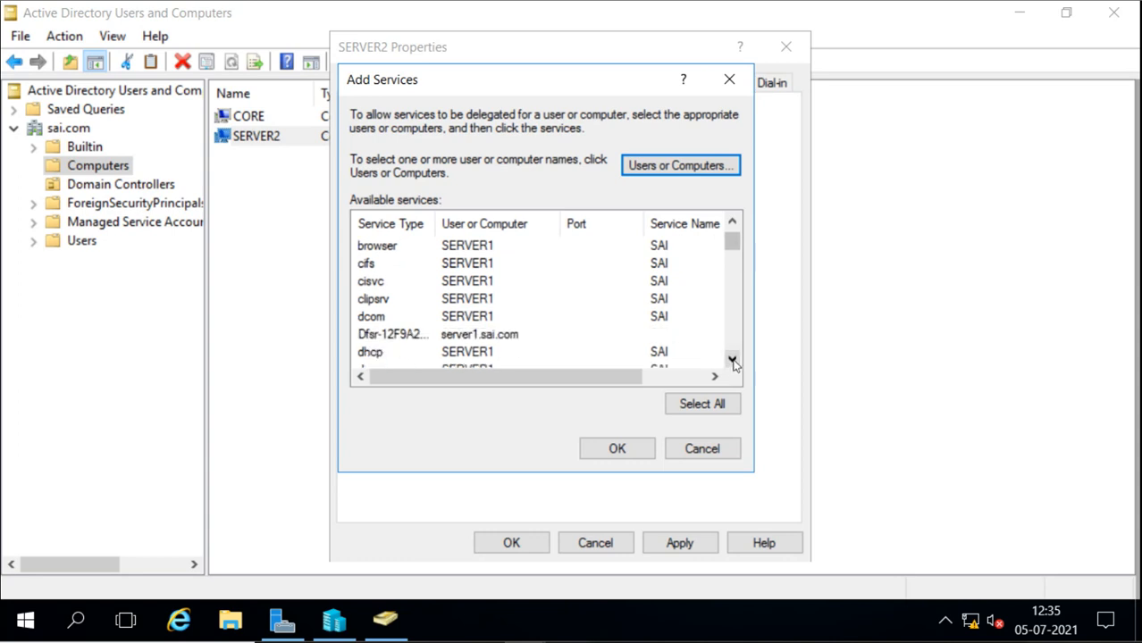
scroll(732, 360, down, 4)
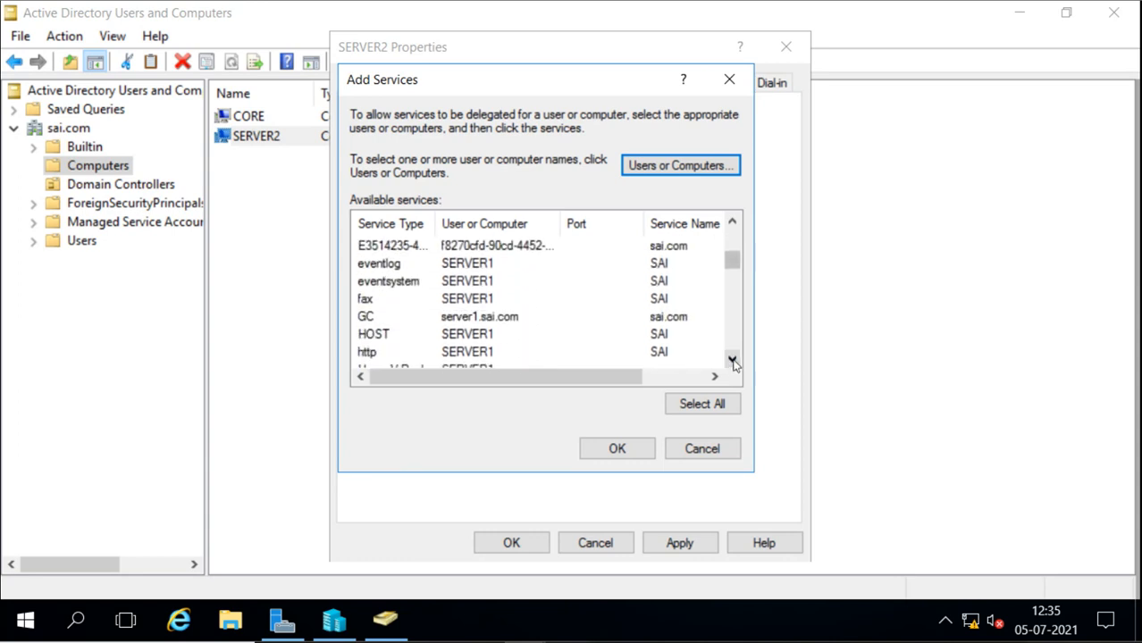
scroll(732, 360, down, 2)
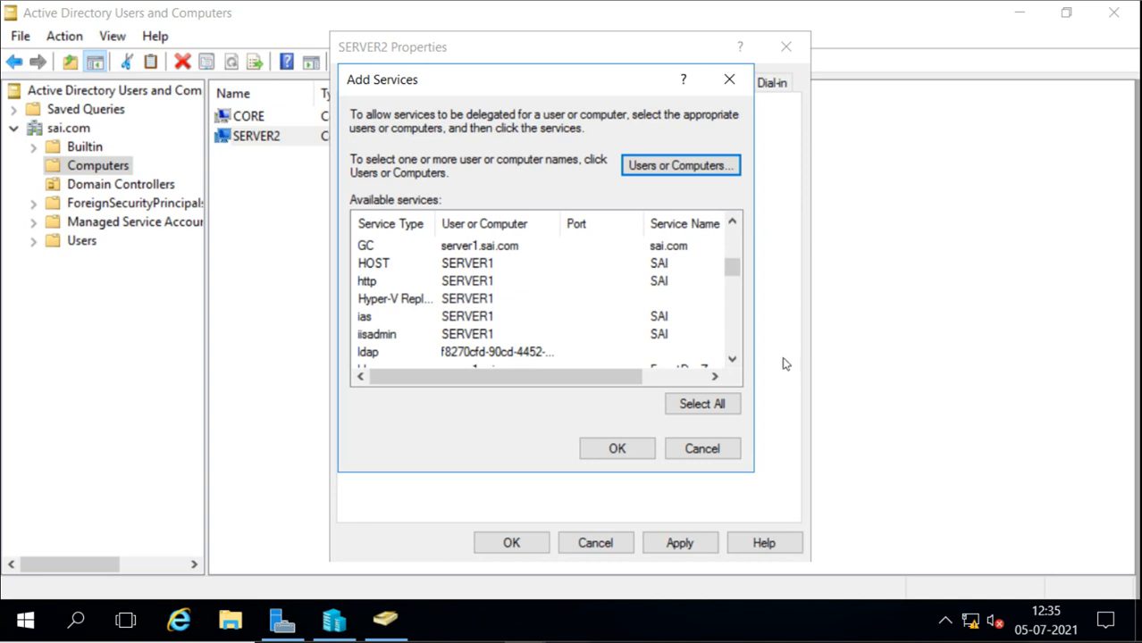
scroll(732, 360, down, 3)
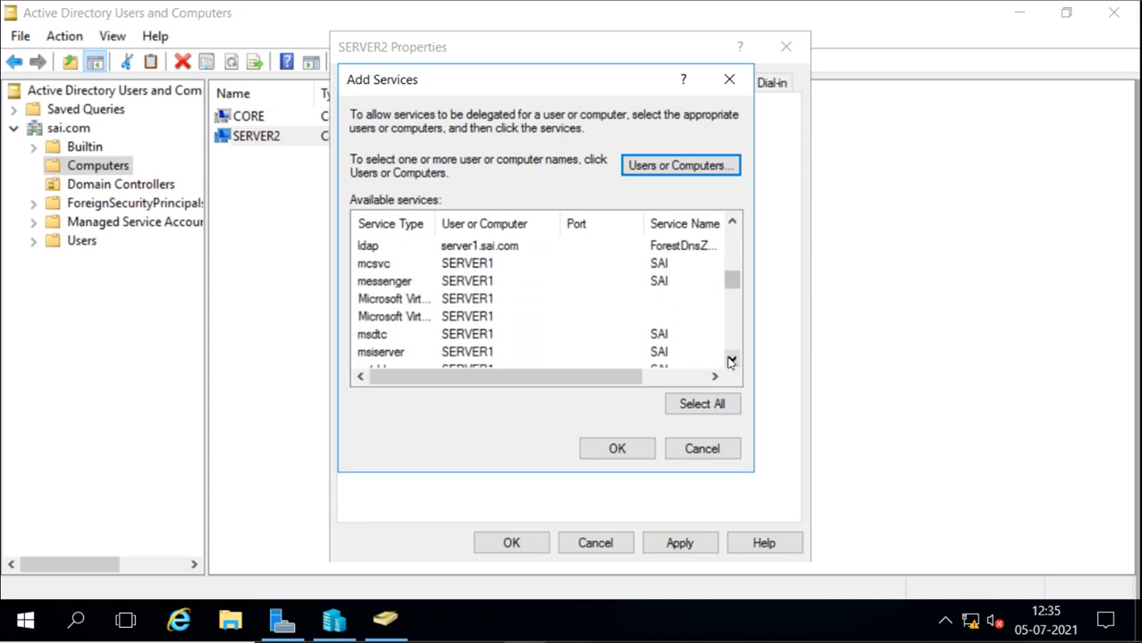
double_click(435, 223)
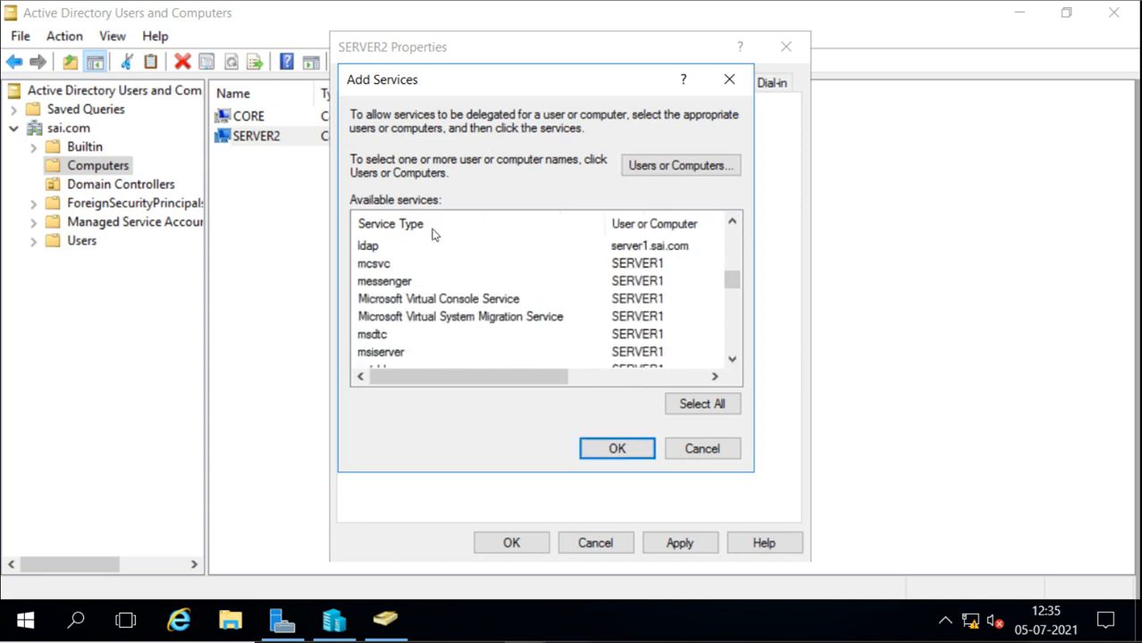
click(414, 320)
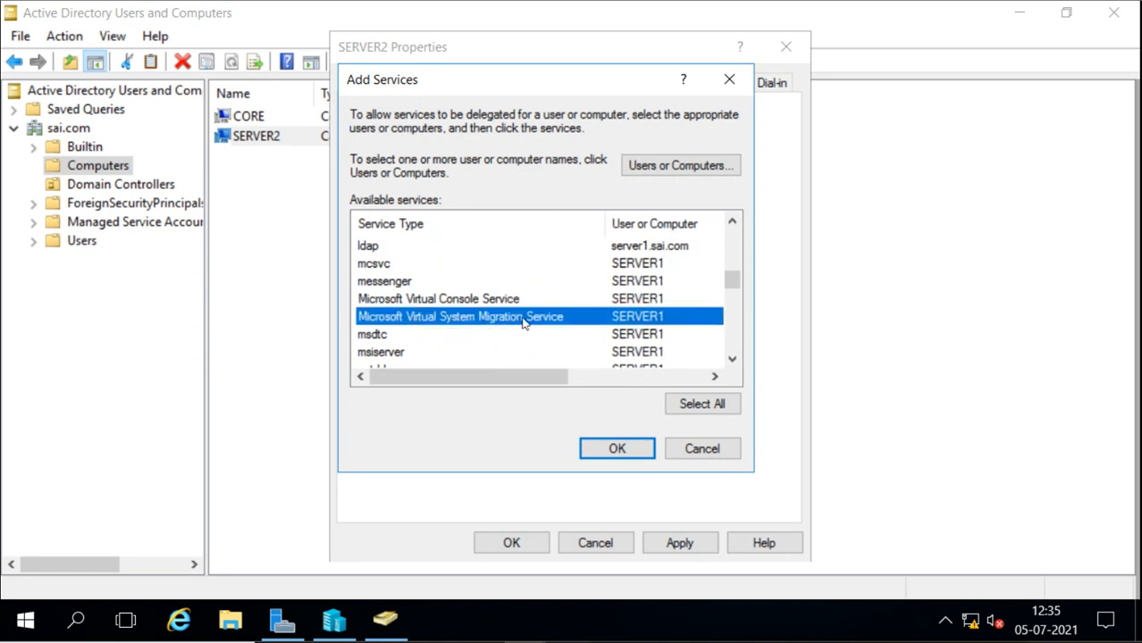
click(616, 451)
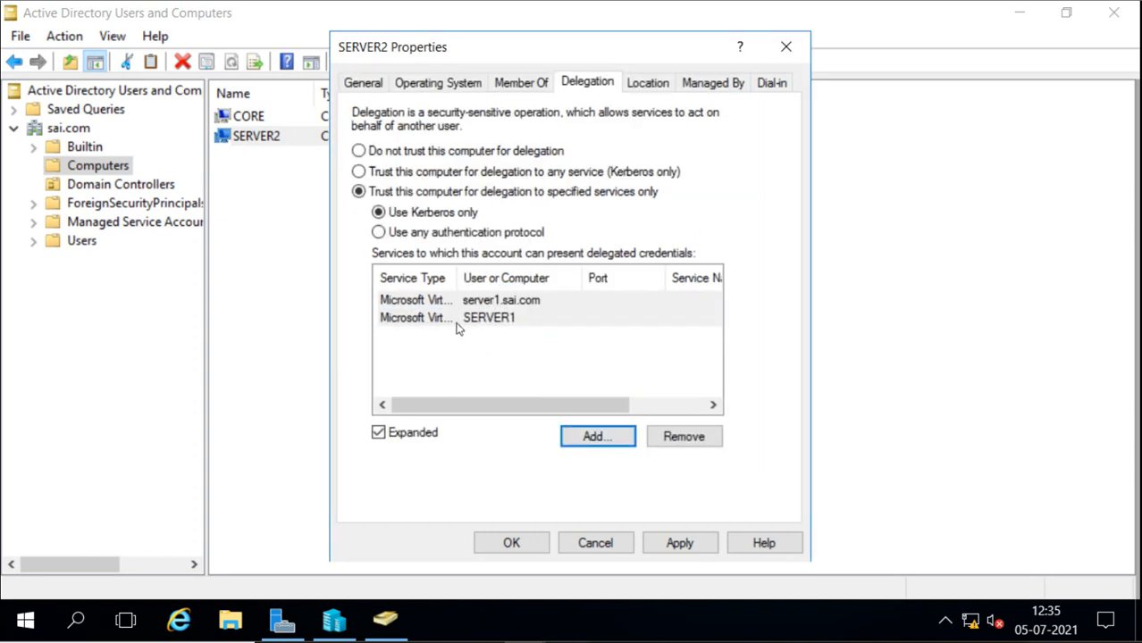
double_click(457, 277)
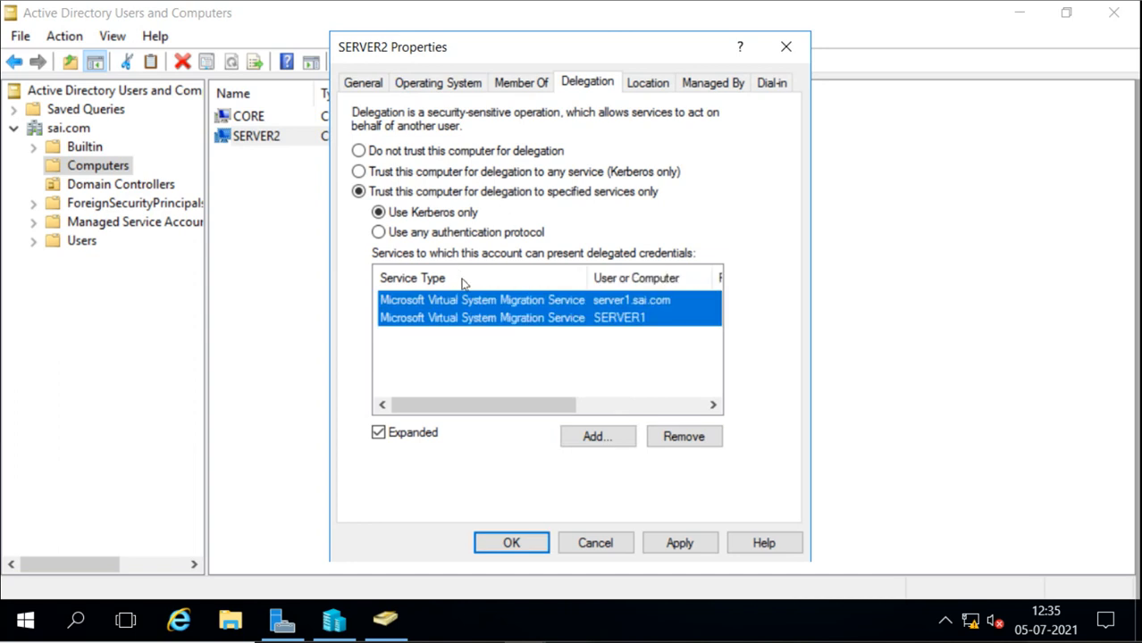
ctrl+click(509, 318)
click(524, 545)
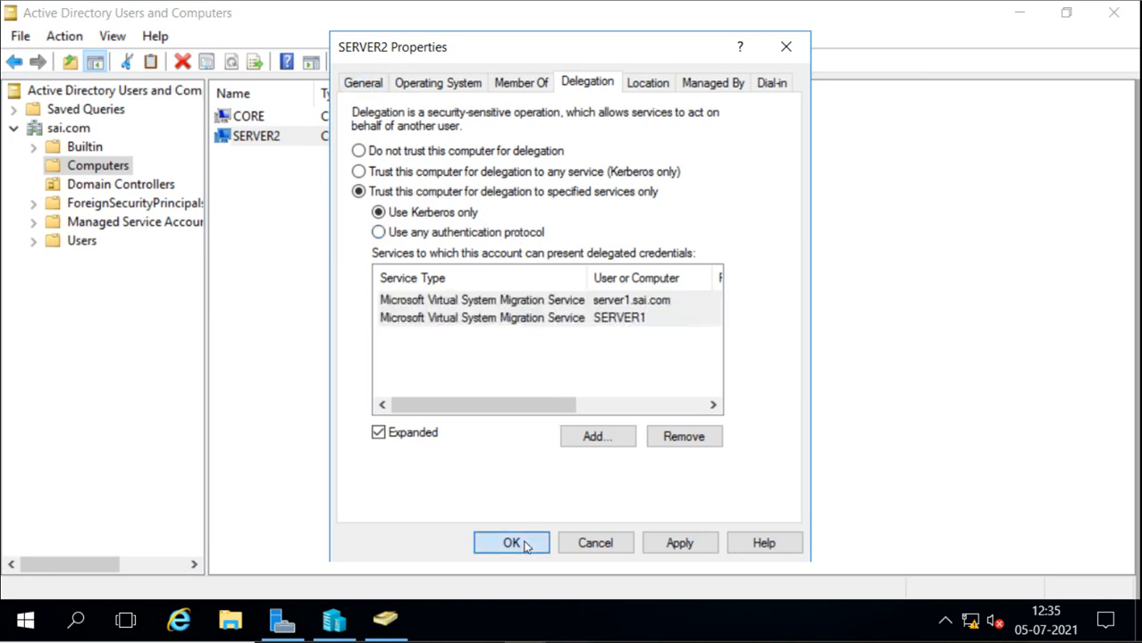
Open the SERVER1 account's properties in Domain Controllers and trust it for delegation to specified services only, using Kerberos only
click(99, 186)
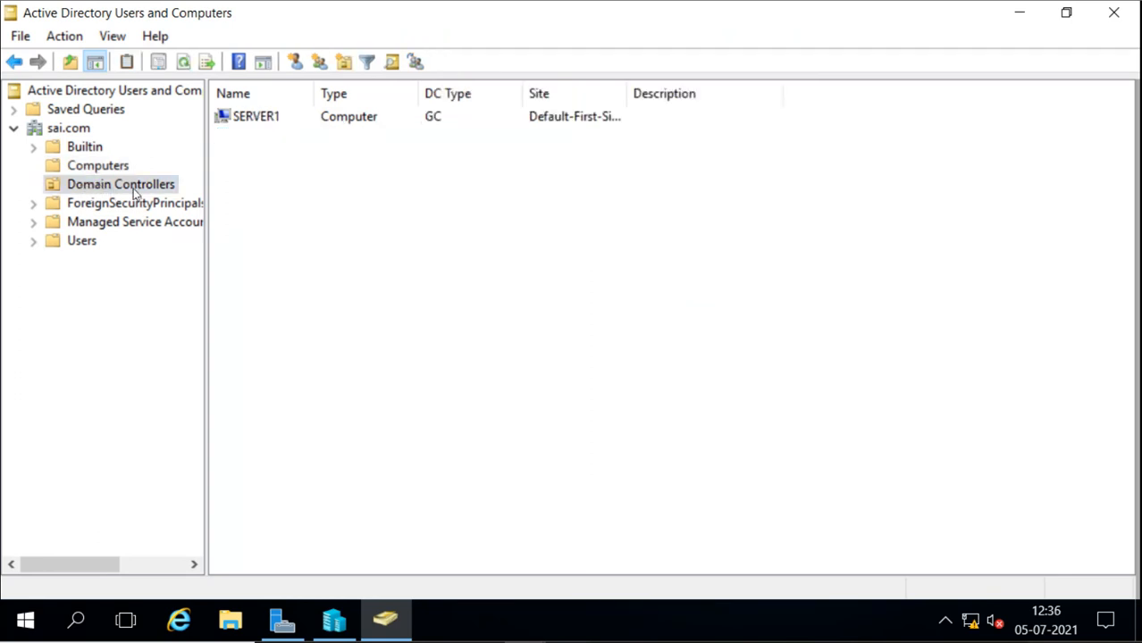
click(262, 122)
right_click(262, 122)
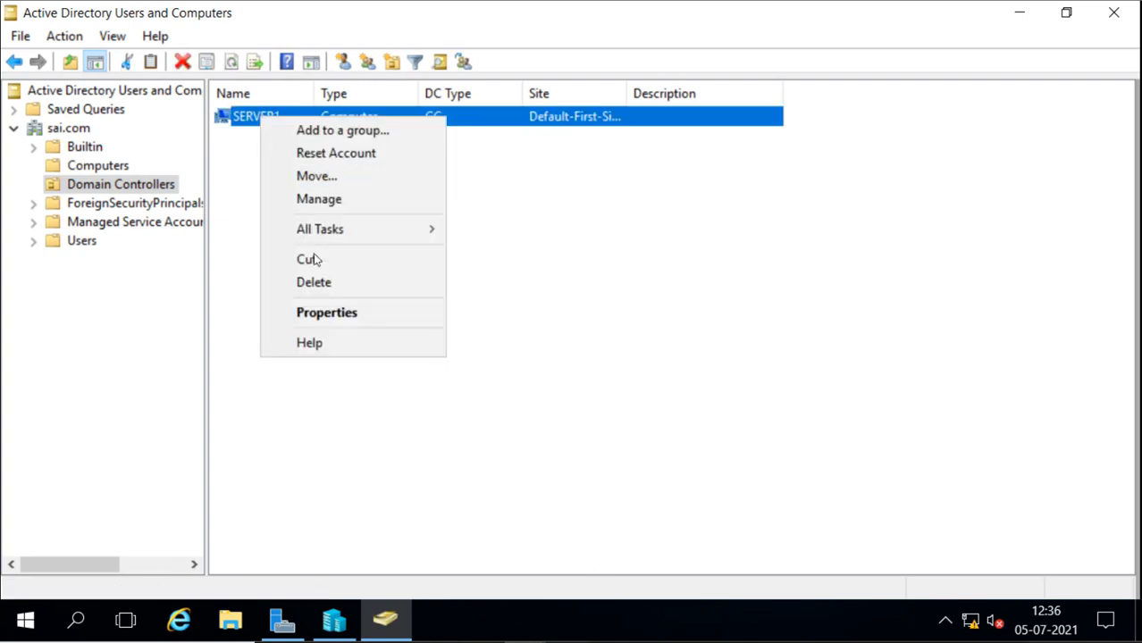
click(321, 314)
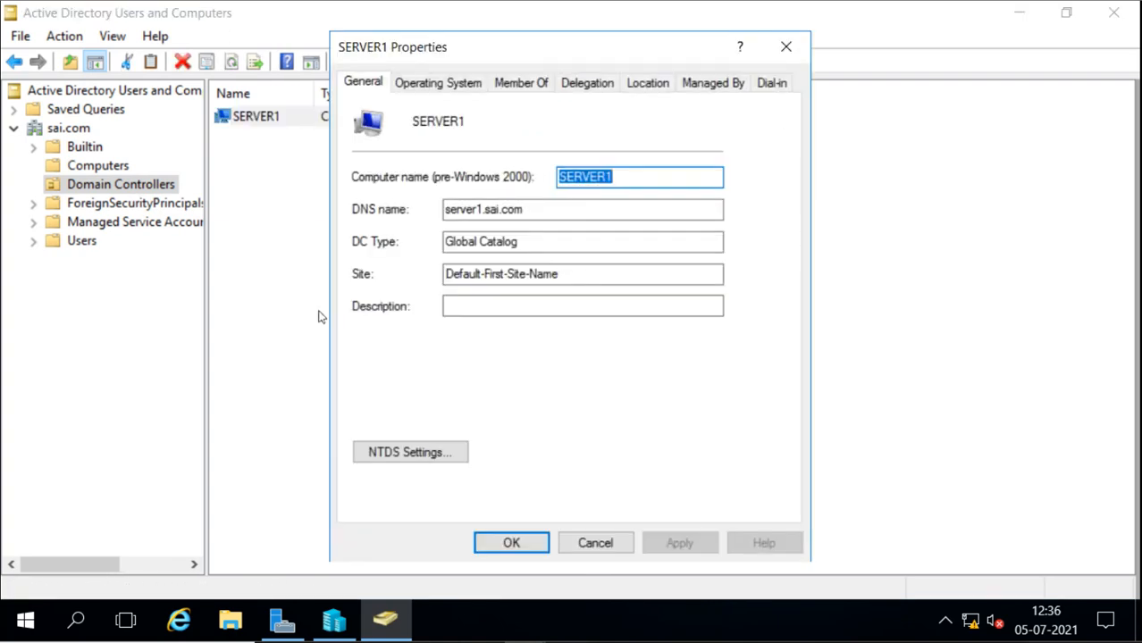
click(590, 83)
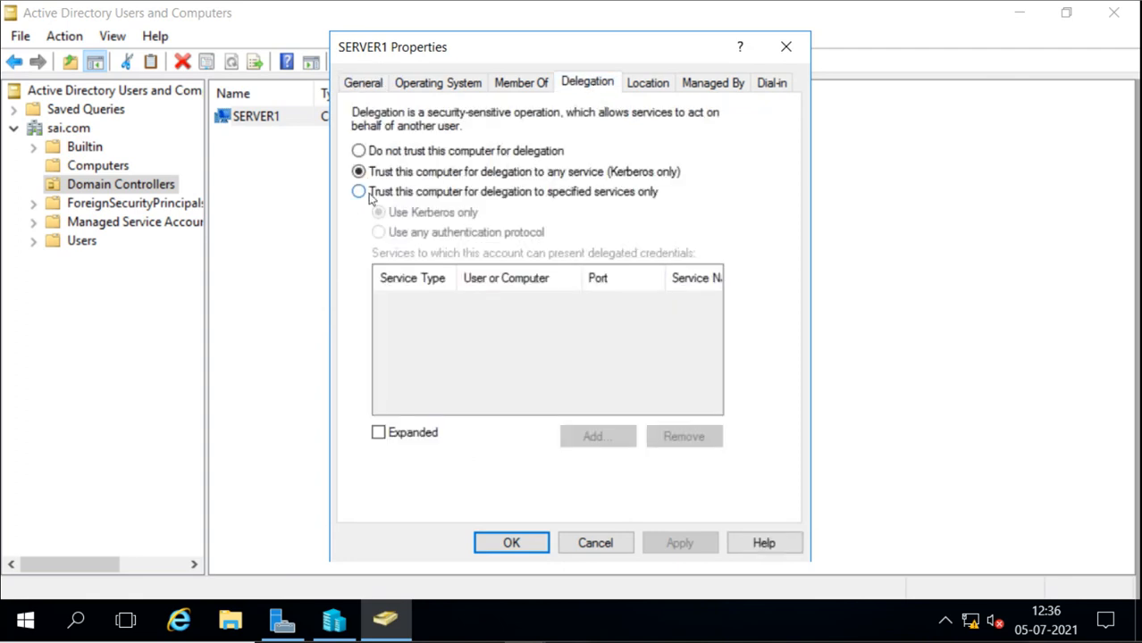
click(359, 193)
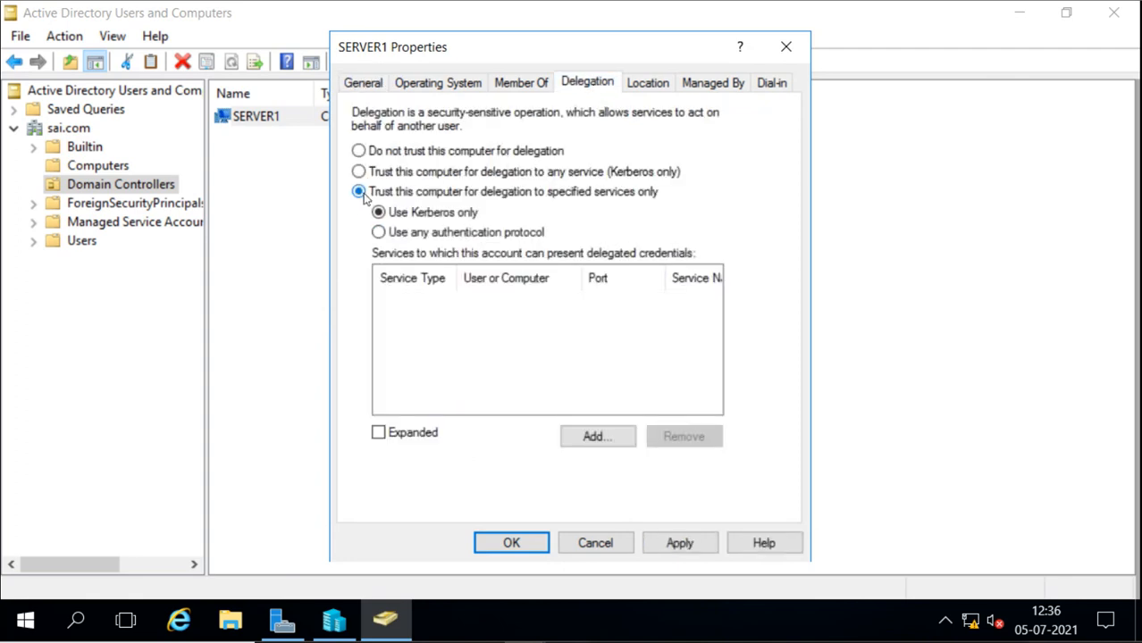
Start adding delegated services for SERVER1 and look up the computer server2 to list its available services
click(593, 437)
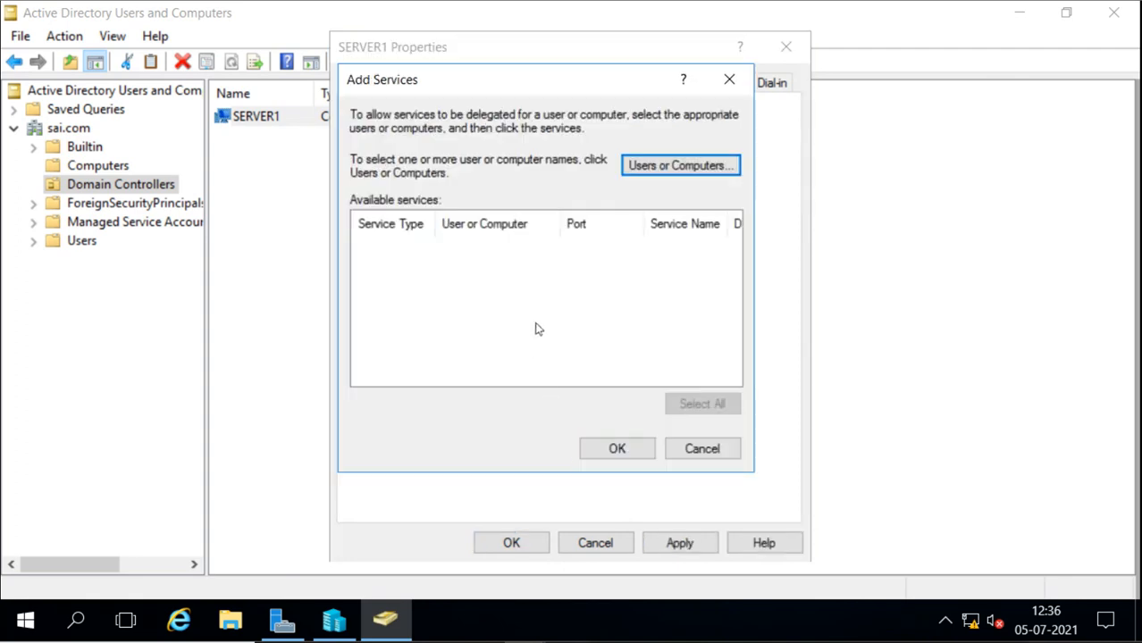
click(683, 168)
text(server2)
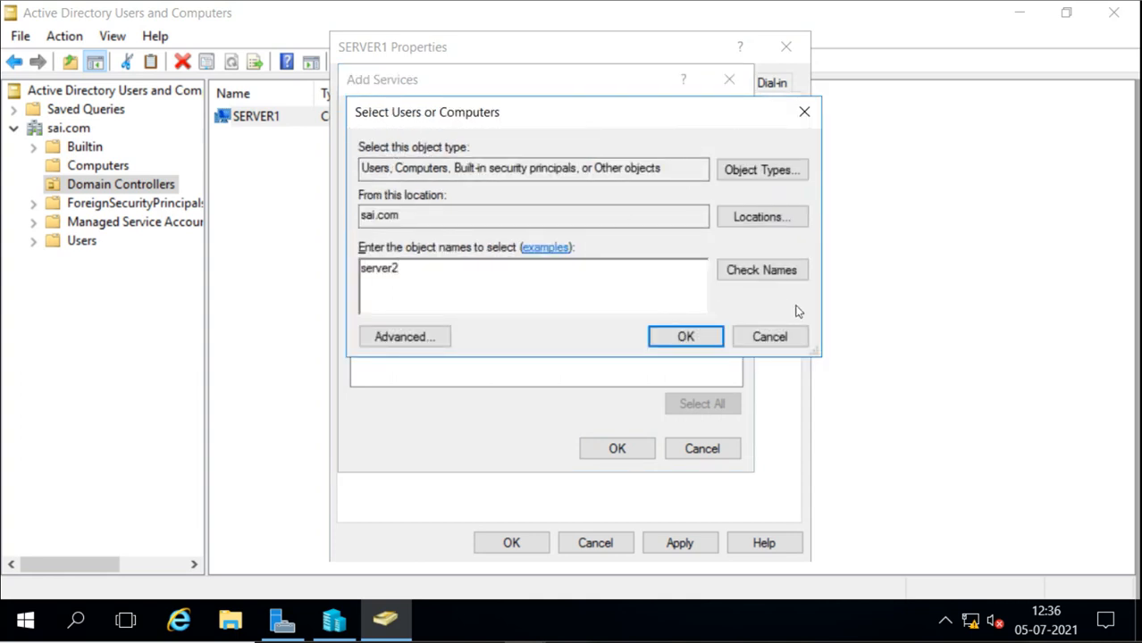
click(772, 271)
click(683, 335)
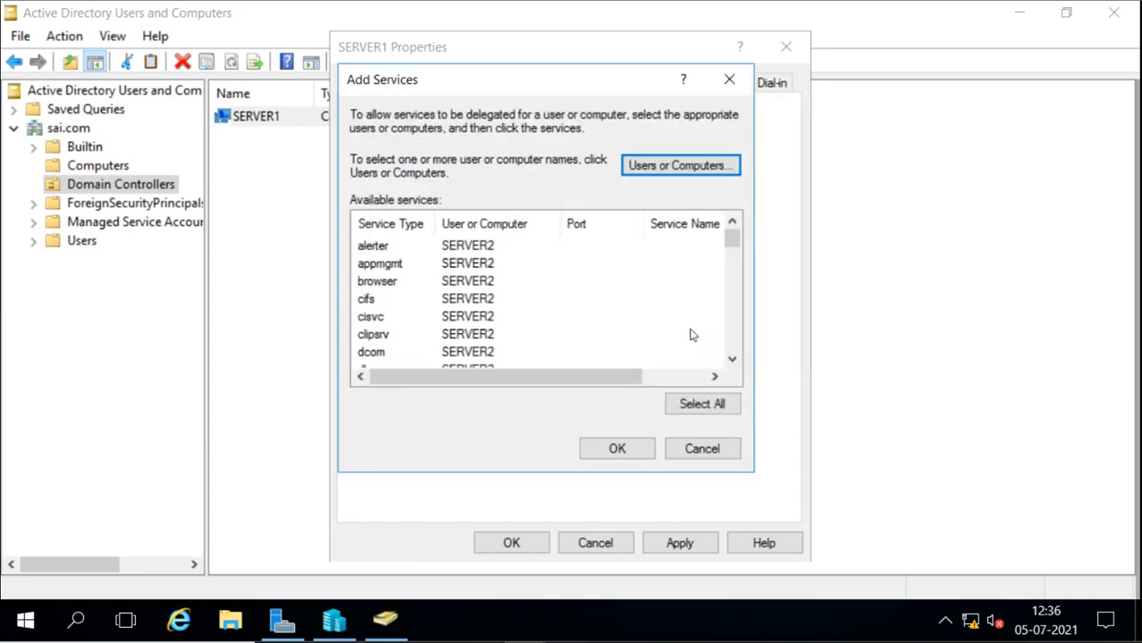
Add SERVER2's Microsoft Virtual System Migration Service to SERVER1's delegated services, turn on the expanded listing and save the account properties
click(732, 362)
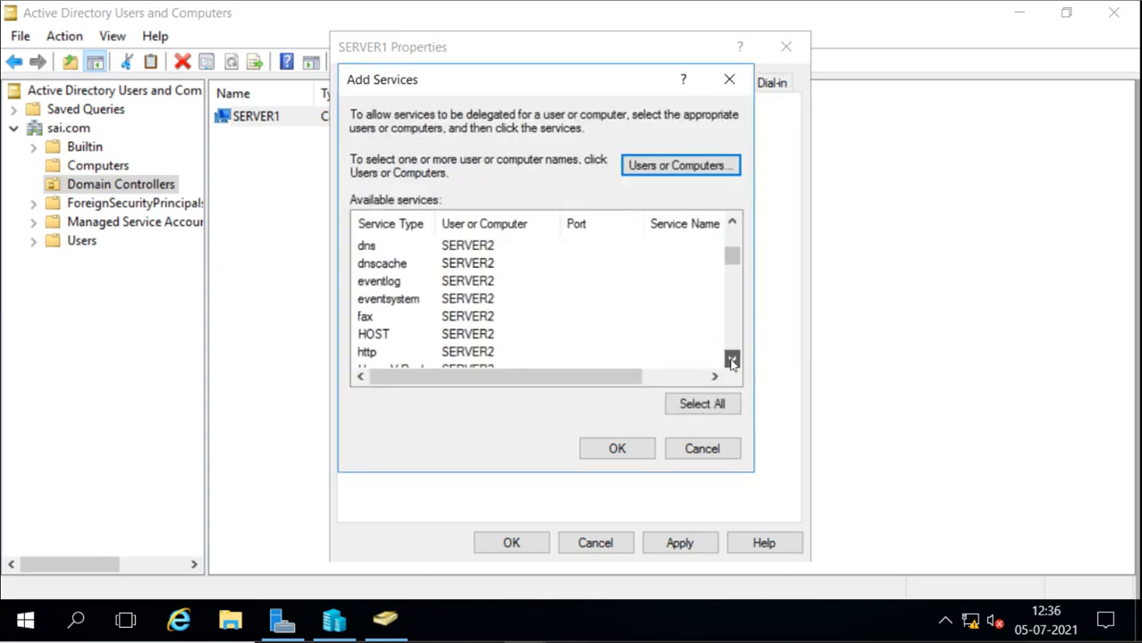
double_click(436, 222)
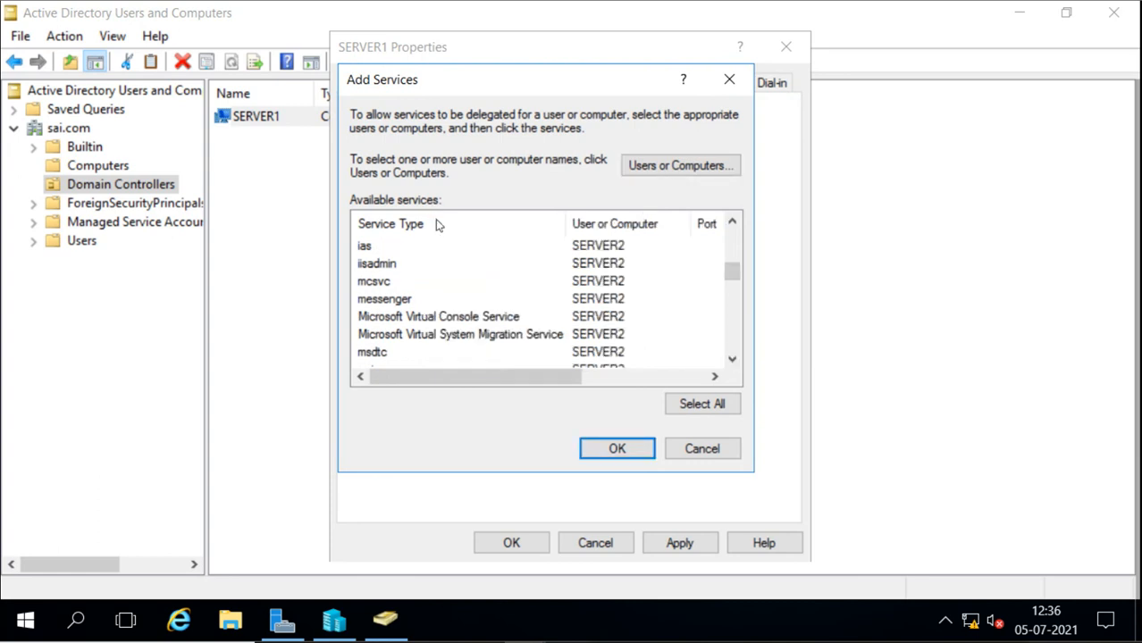
click(481, 338)
click(611, 449)
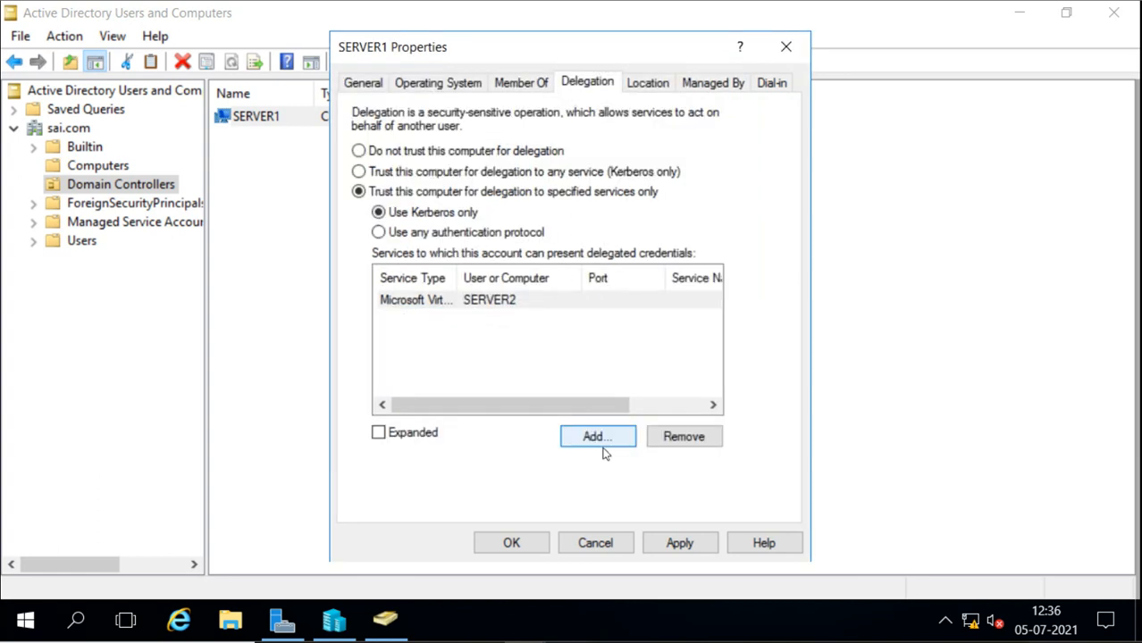
click(380, 434)
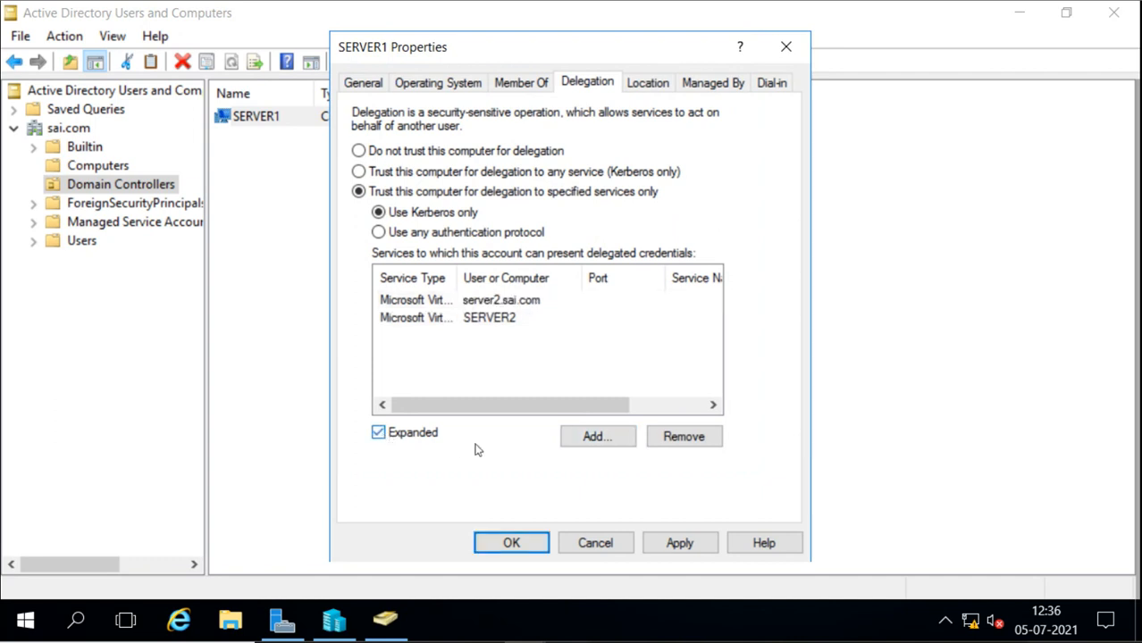
click(706, 543)
click(526, 550)
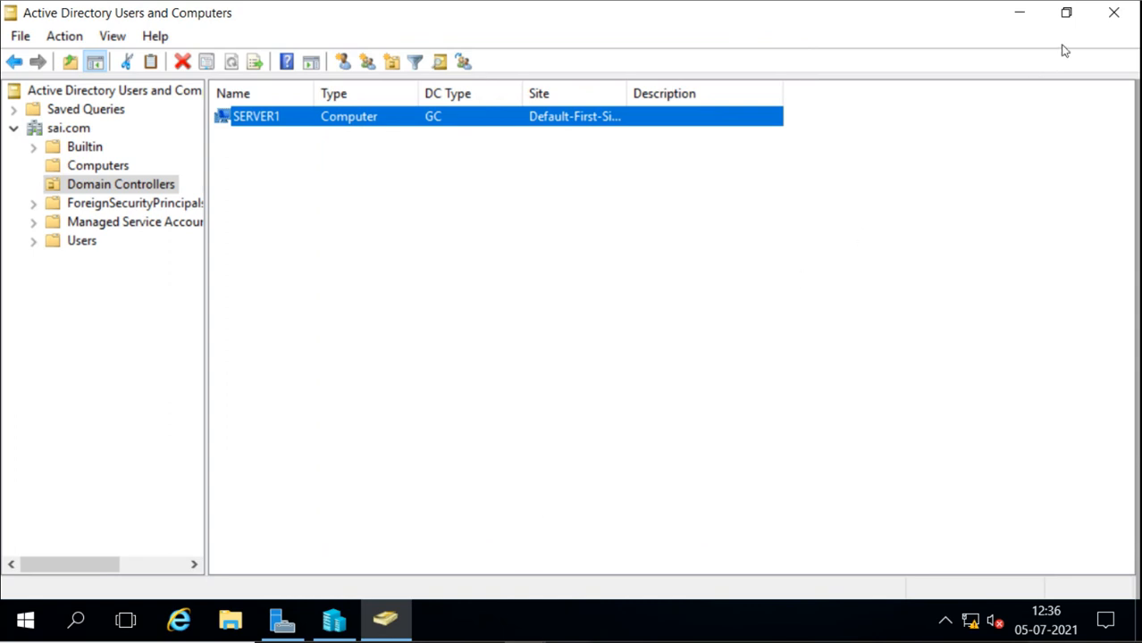
Minimize Active Directory Users and Computers, switch to Hyper-V Manager and start the Move wizard for vm1 on SERVER1
click(1019, 14)
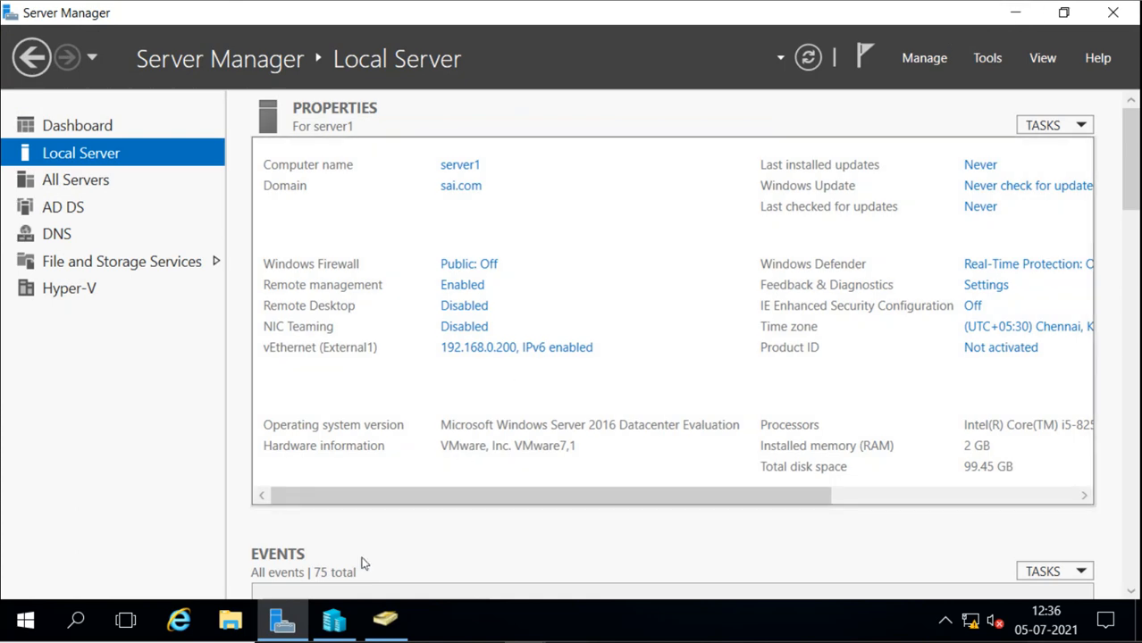
click(333, 619)
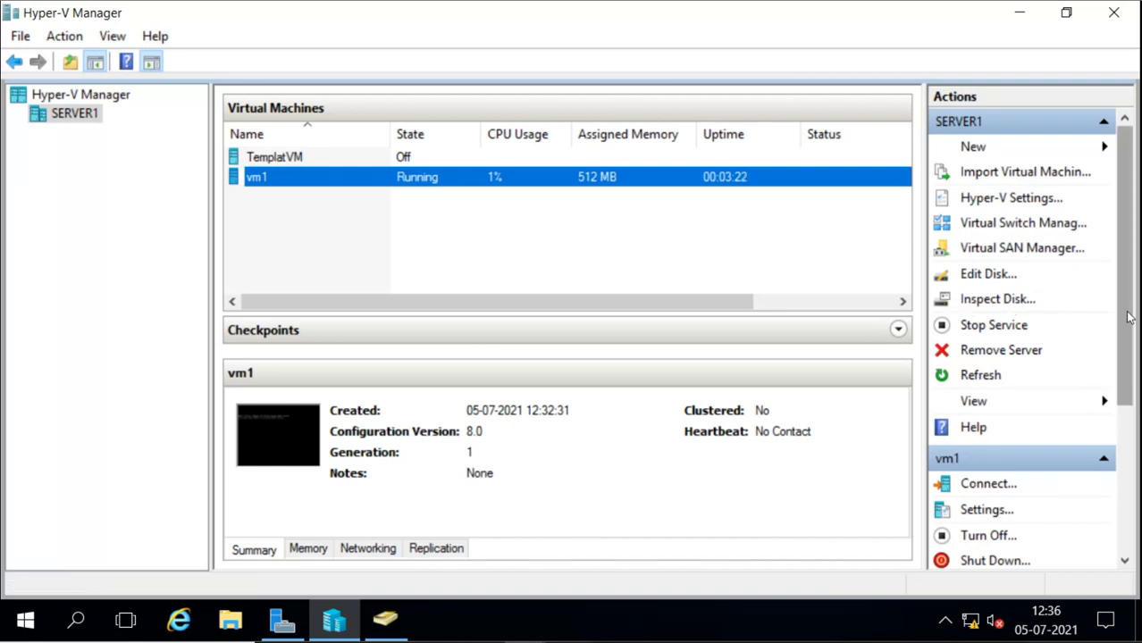
drag(1128, 318, 1133, 467)
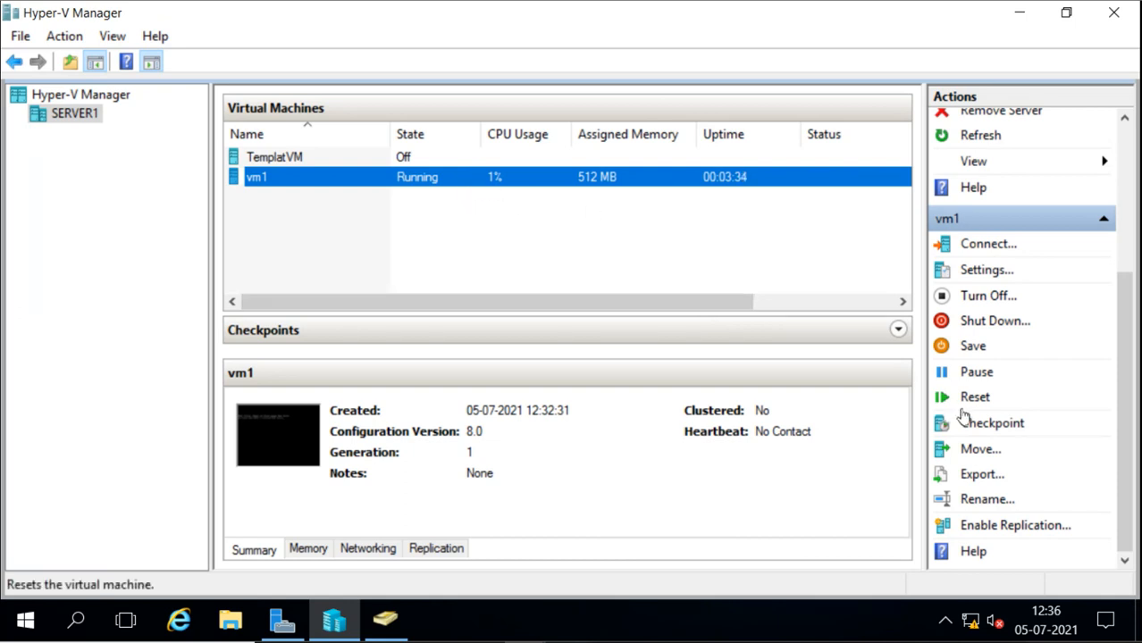
click(974, 448)
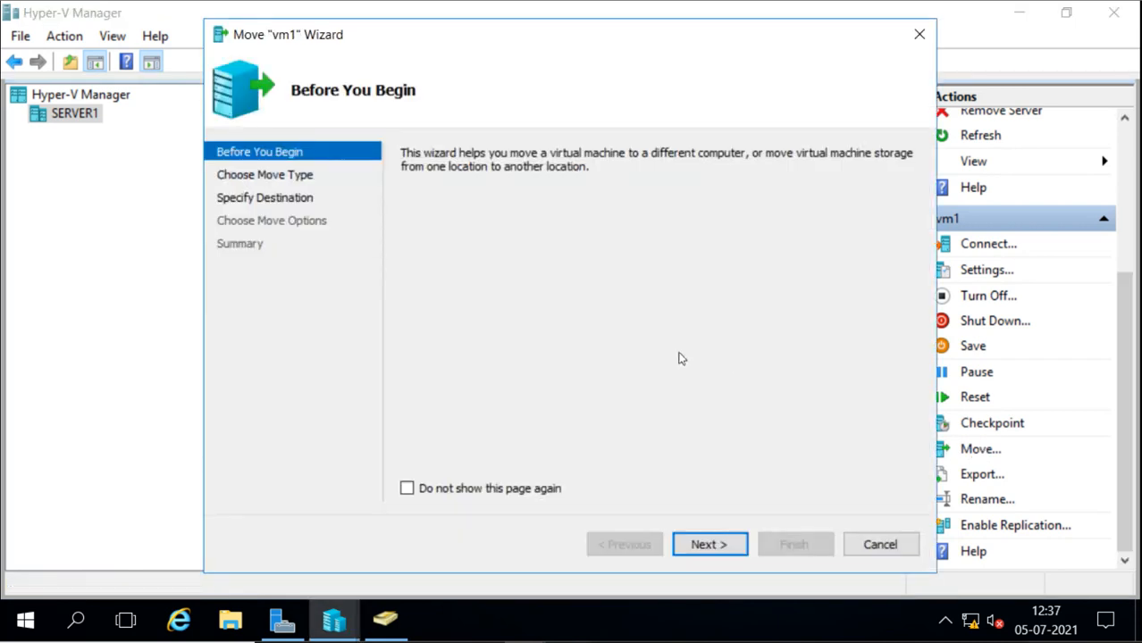
Choose to move the virtual machine itself and set the domain computer SERVER2 as the destination
click(709, 544)
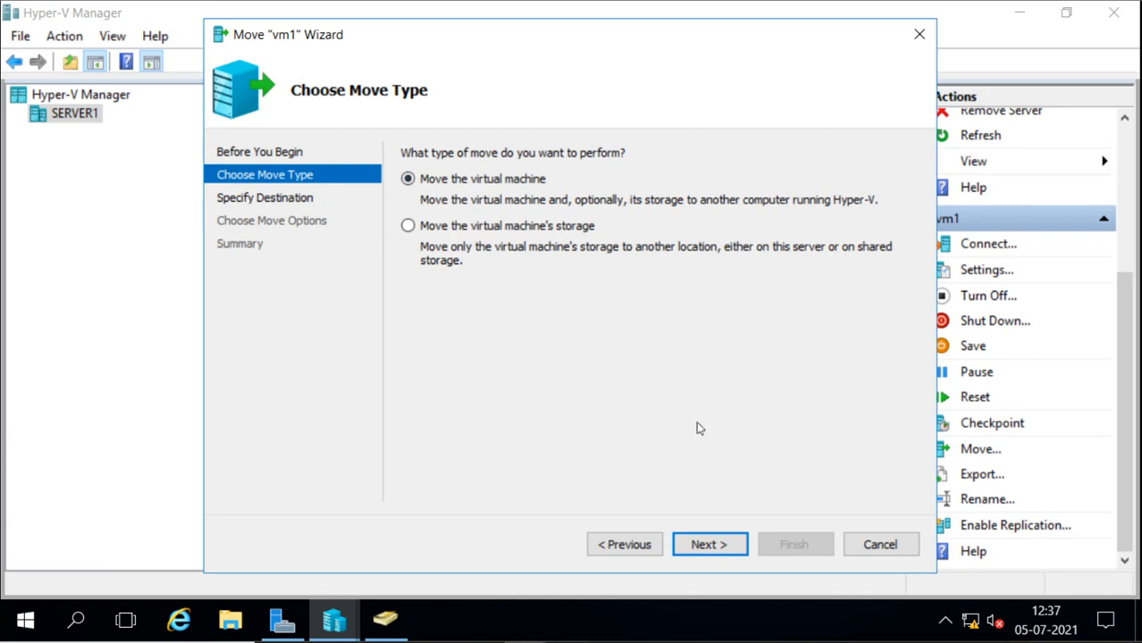
click(710, 545)
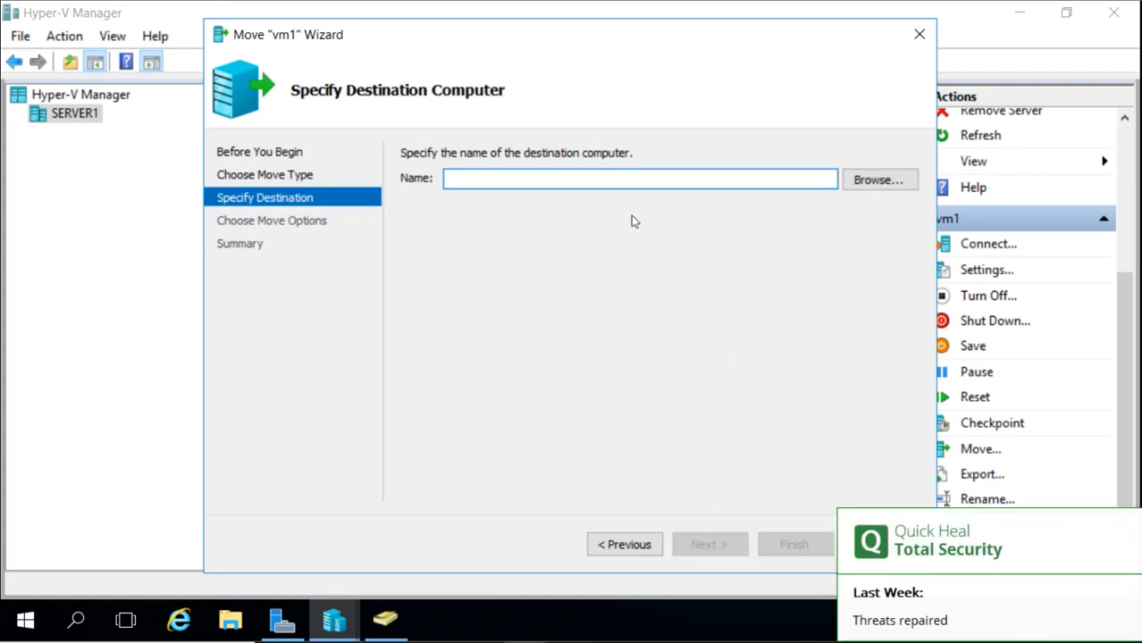
click(860, 182)
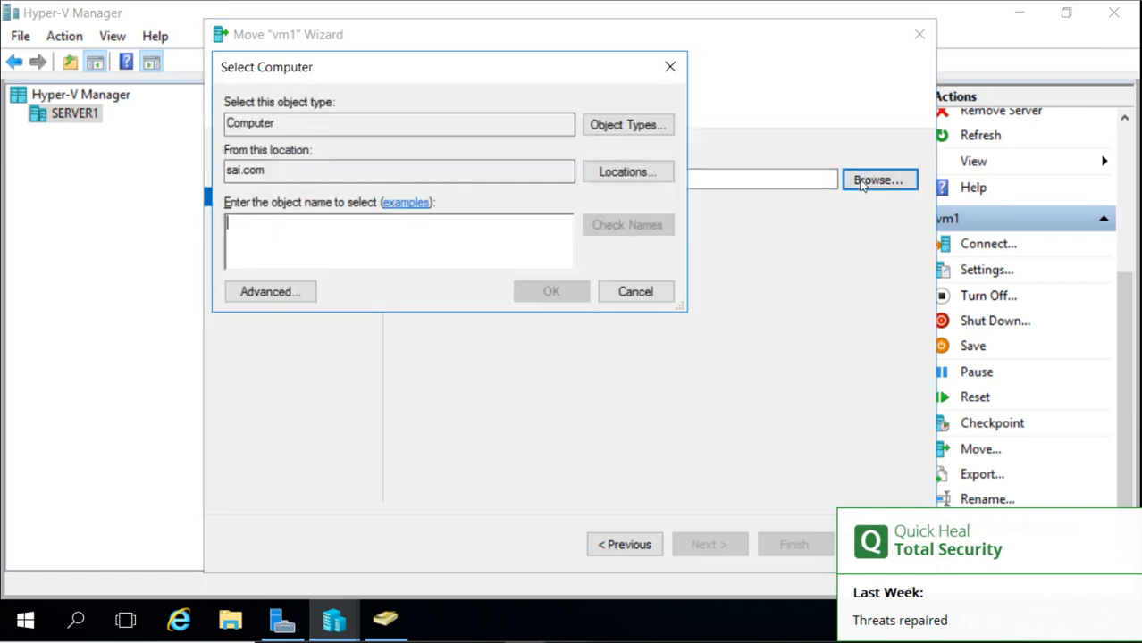
text(ser)
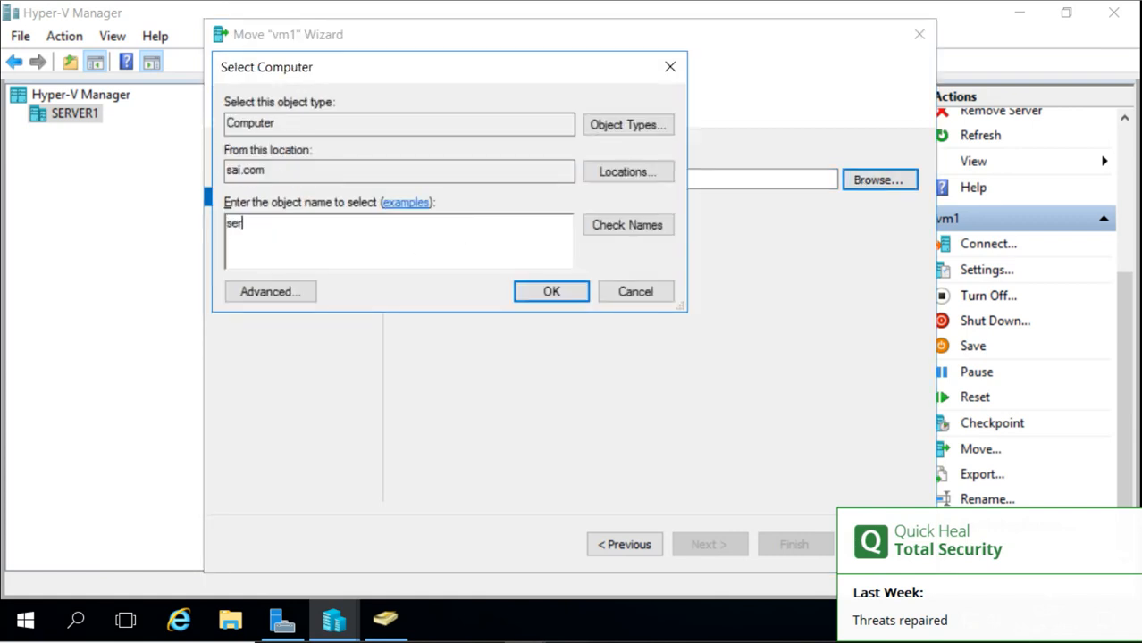
text(ver2)
click(617, 231)
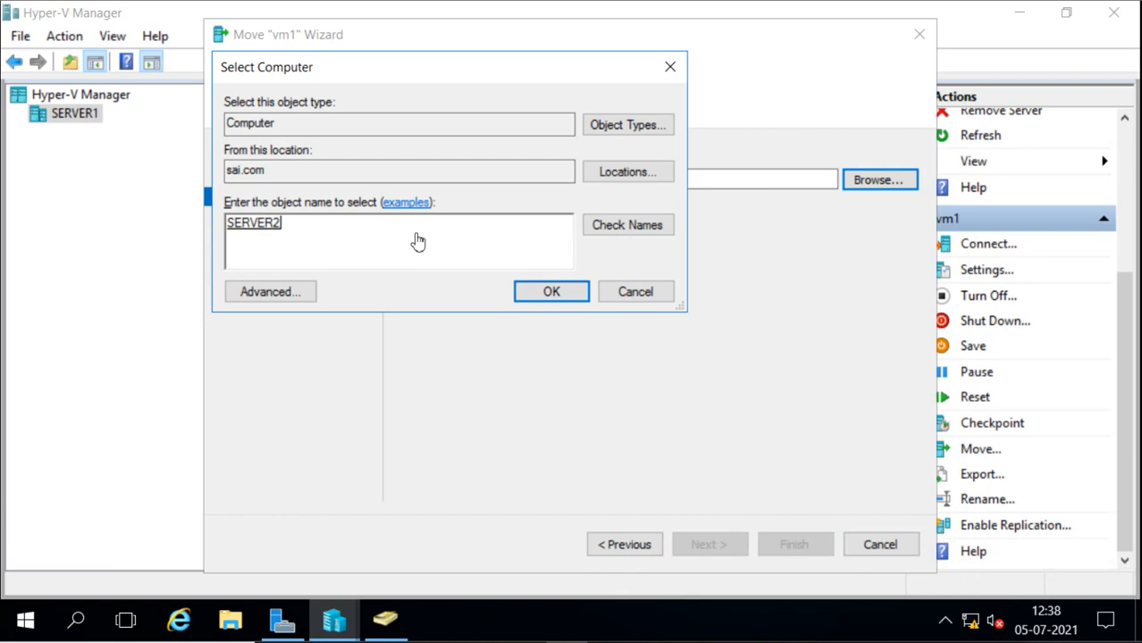
click(548, 292)
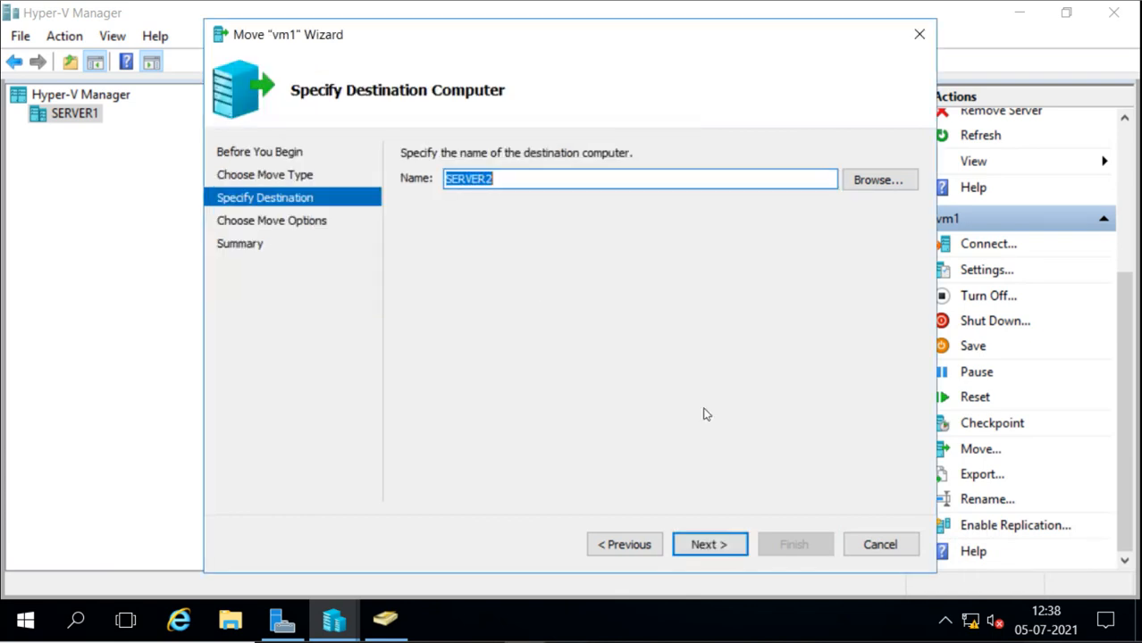
click(706, 547)
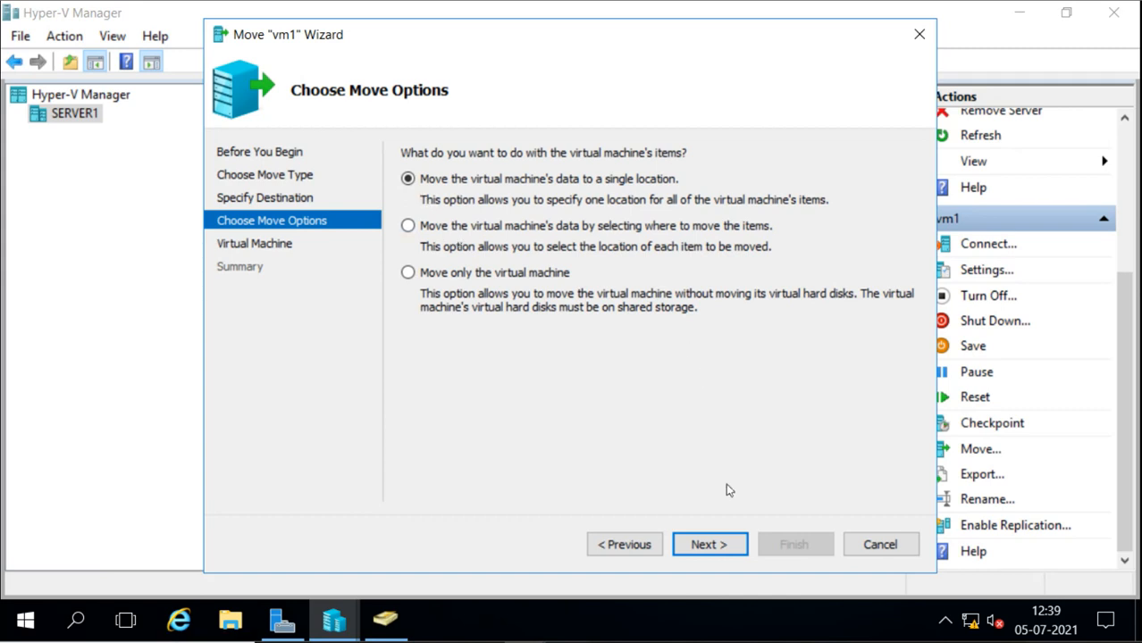
Send all of vm1's data to the single folder C:\vms on SERVER2 and complete the wizard to run the move
click(711, 545)
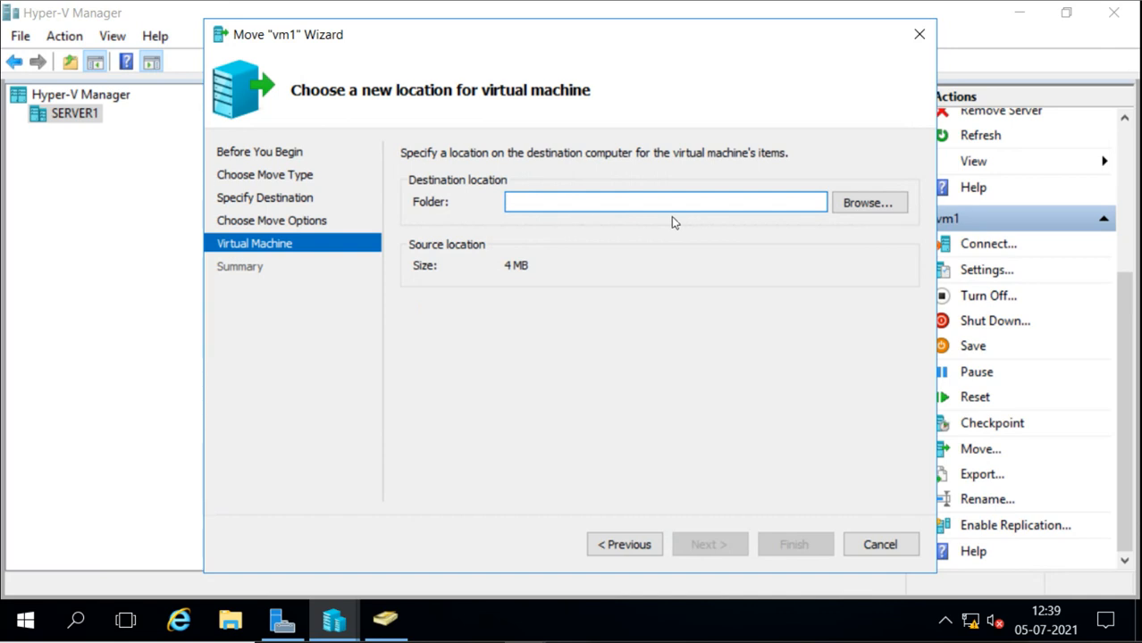
click(848, 210)
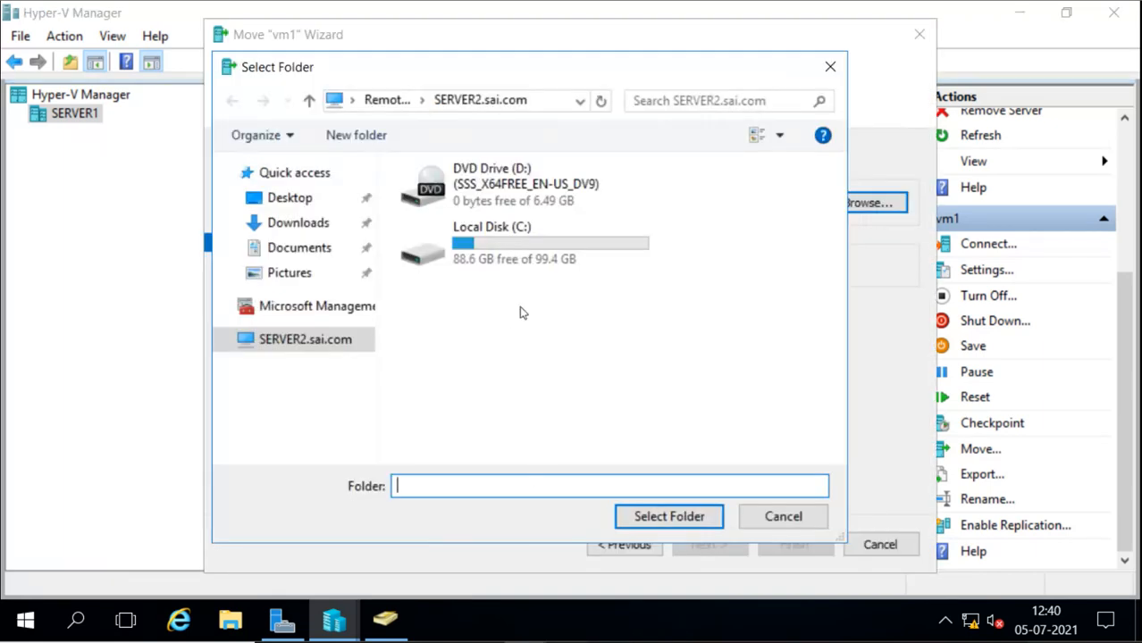
double_click(502, 259)
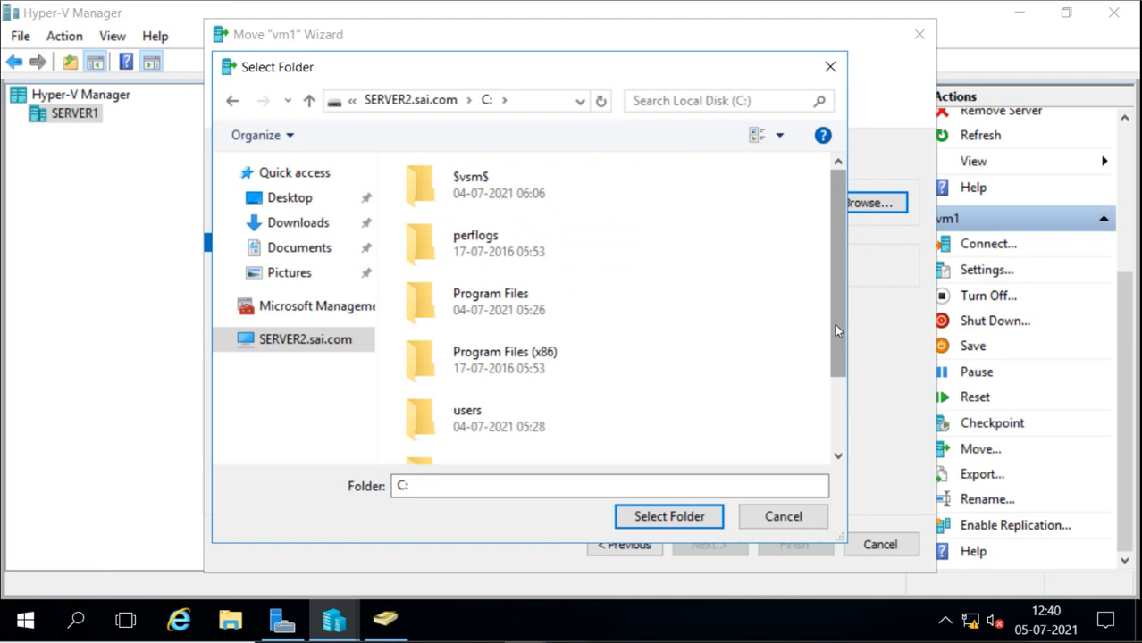
drag(836, 331, 843, 396)
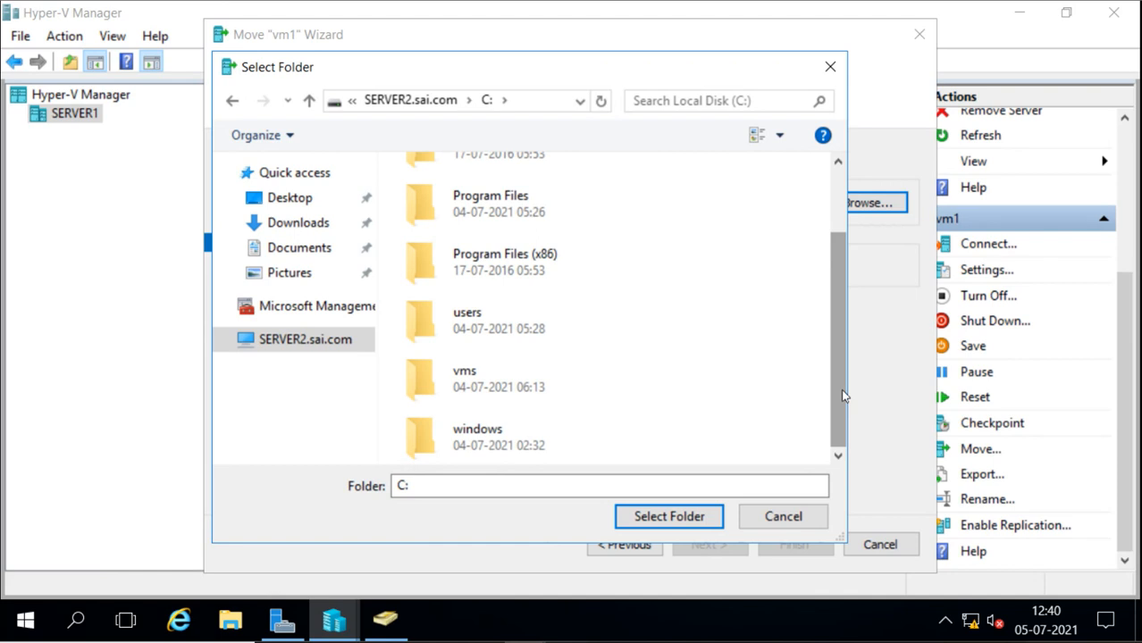
click(458, 379)
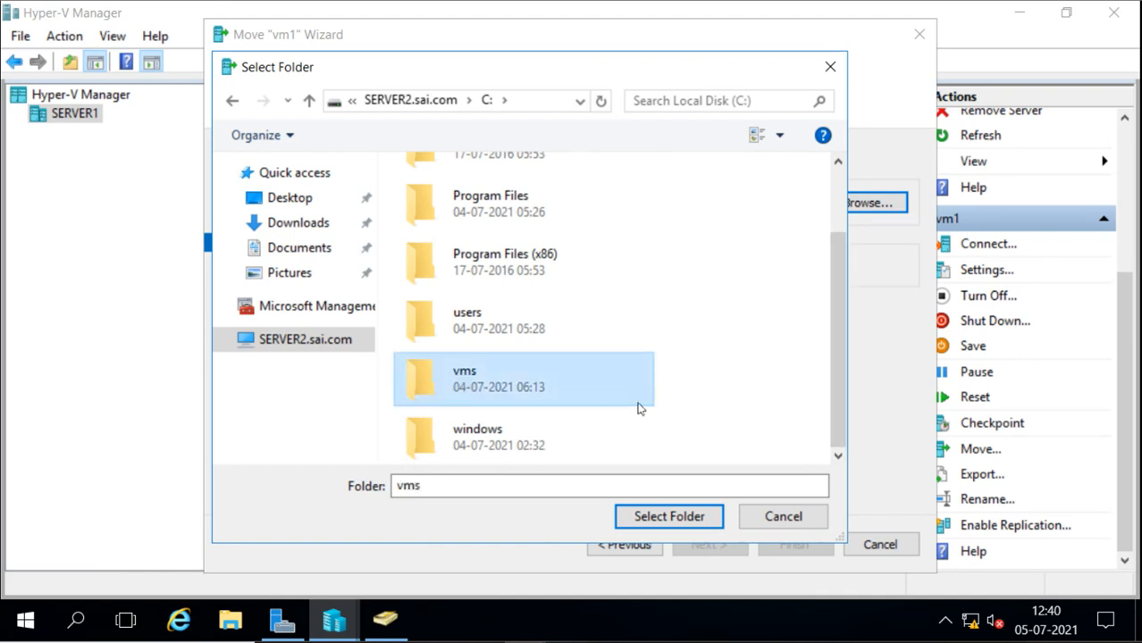
click(669, 517)
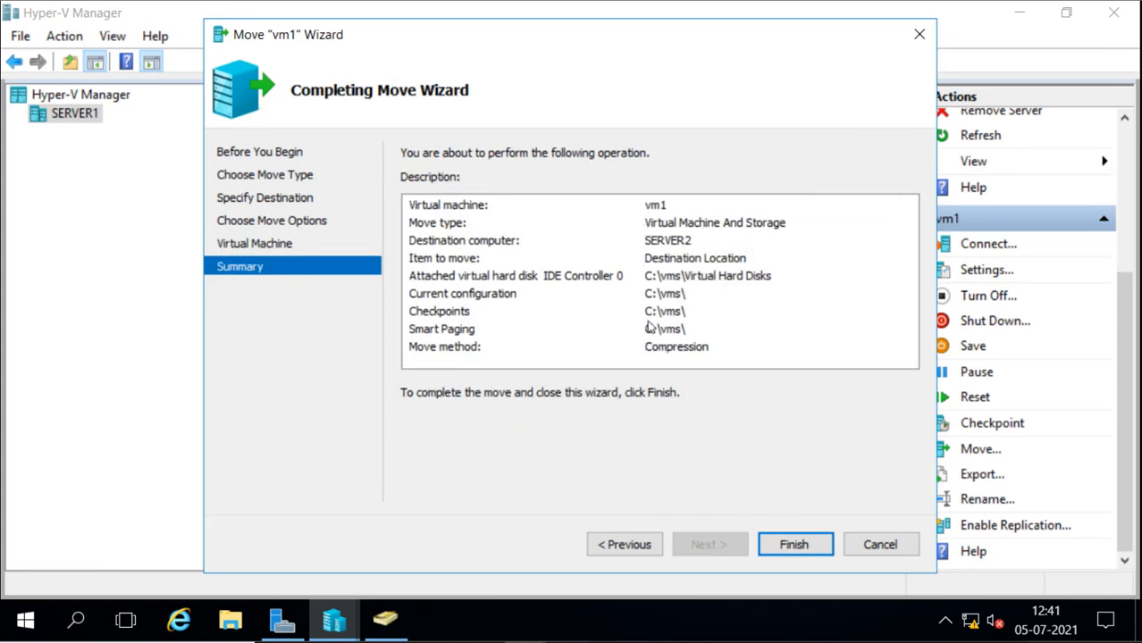
click(792, 547)
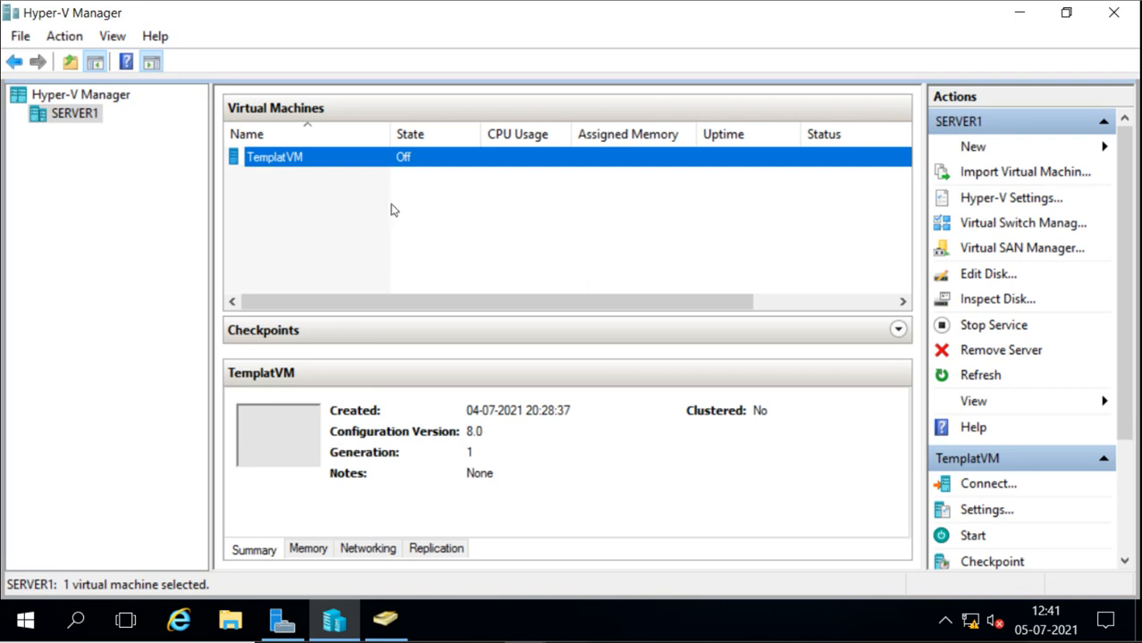
Check the virtual machine lists on SERVER1 and SERVER2, and select vm1 on SERVER2 to examine its state and details
click(390, 206)
click(296, 161)
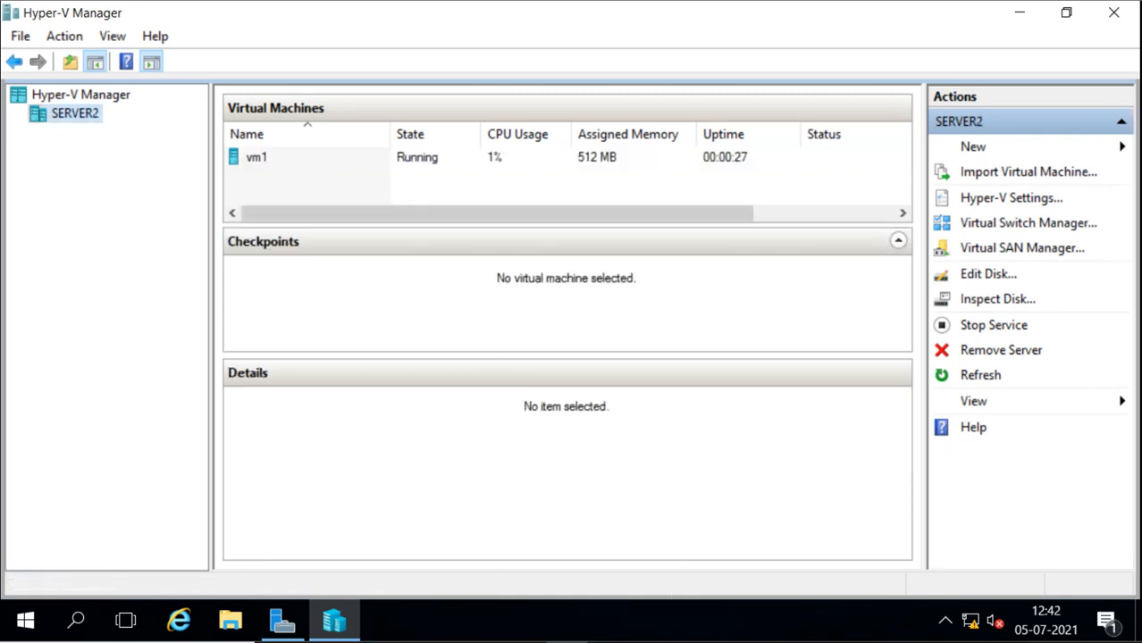
click(276, 161)
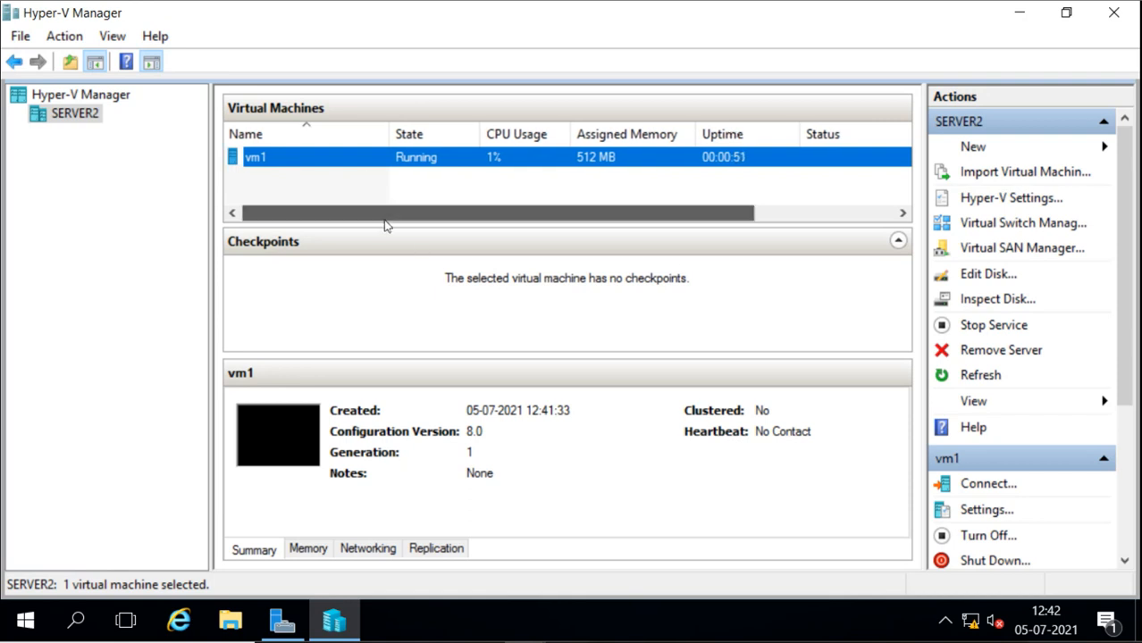
drag(385, 214, 516, 221)
drag(442, 224, 375, 215)
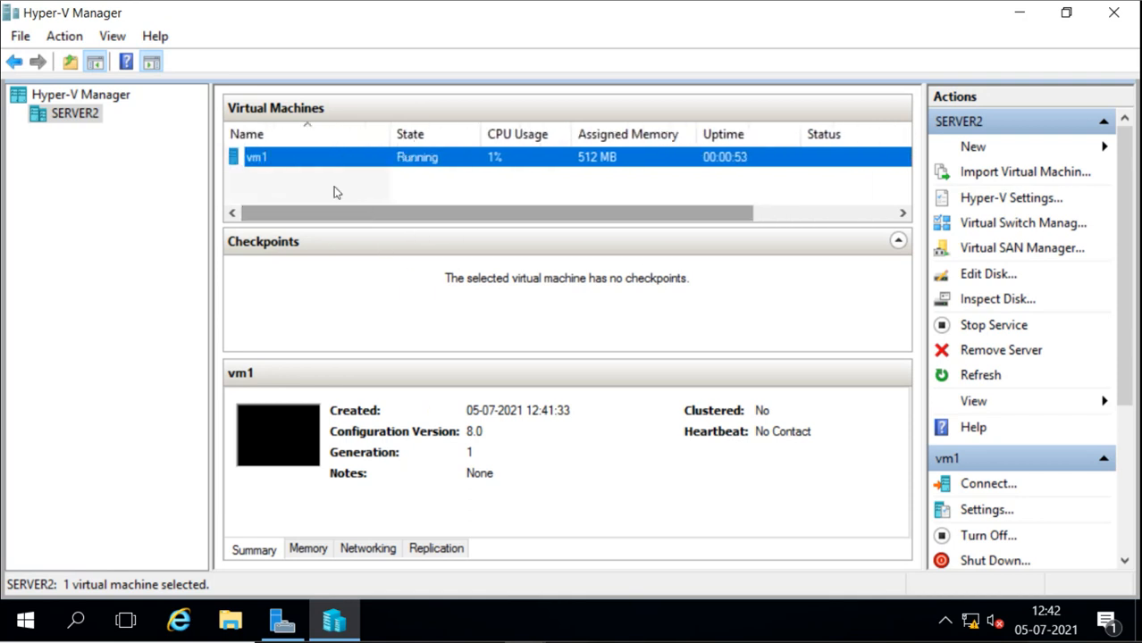